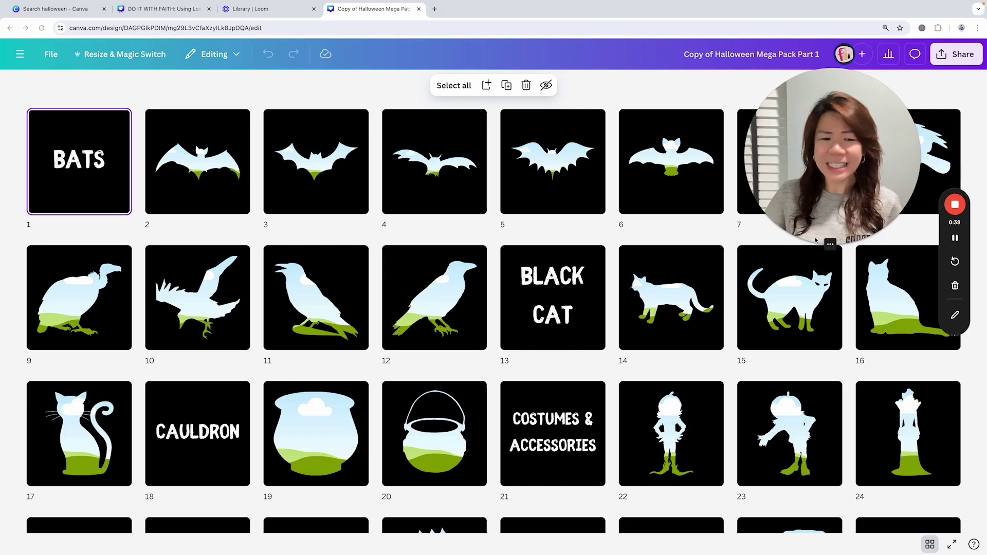
Duplicate the bat frame page as page 3 and change its background from black to white
double_click(220, 175)
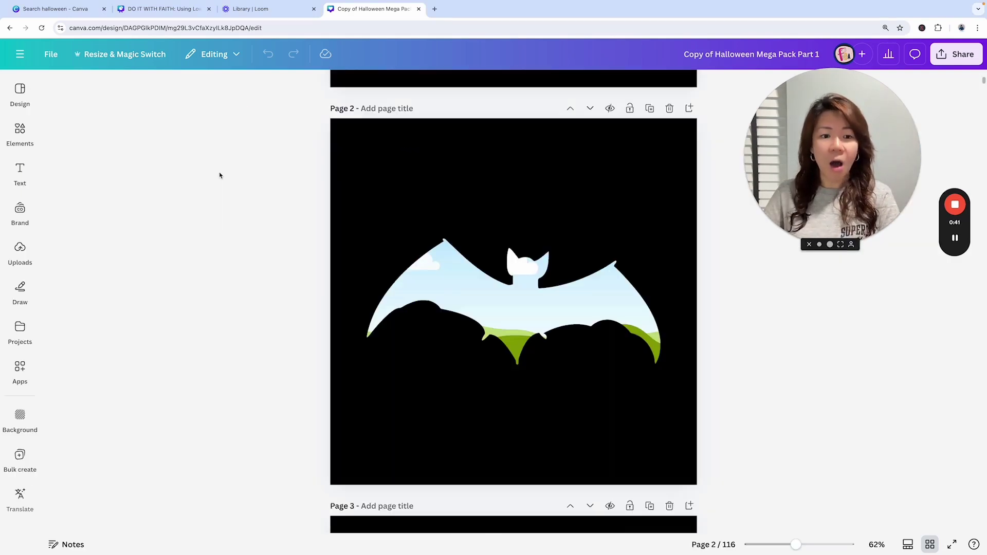
left_click(650, 108)
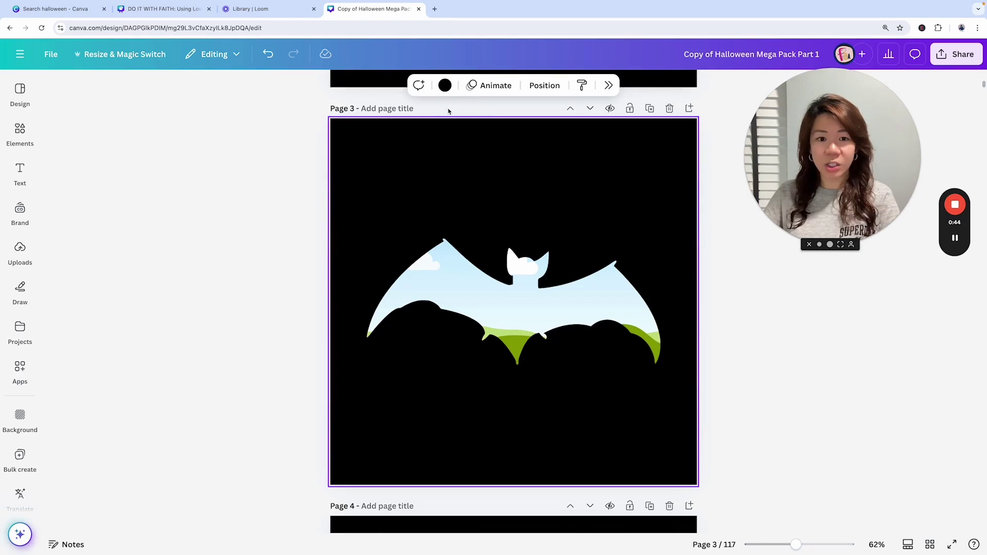
left_click(445, 85)
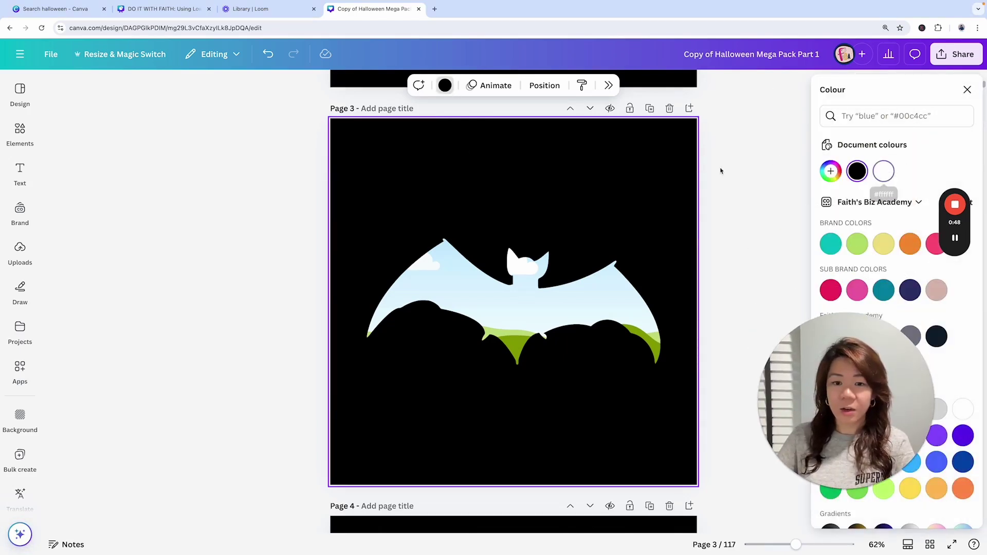
left_click(883, 171)
left_click(540, 285)
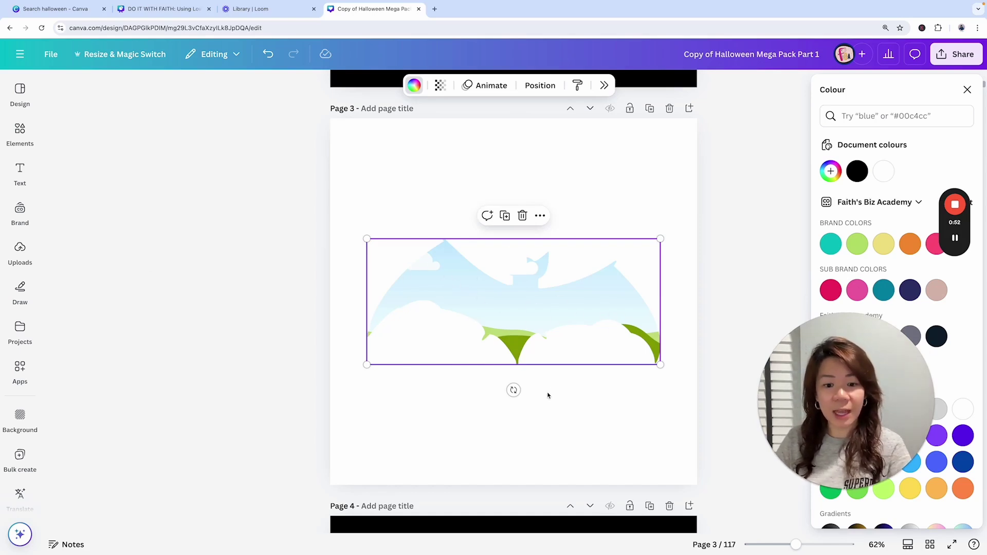
Search the Elements library for 'glitter'
left_click(19, 132)
left_click(21, 92)
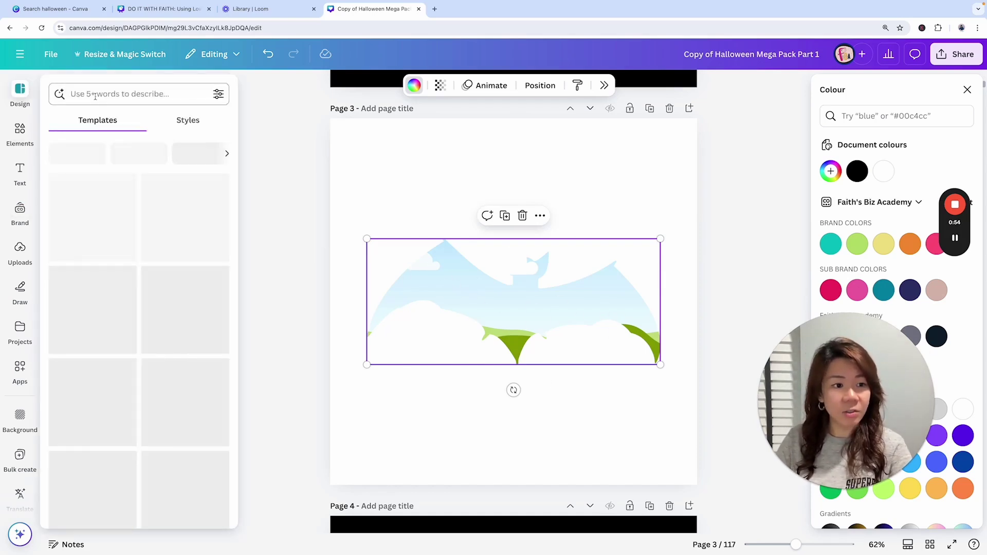
left_click(97, 94)
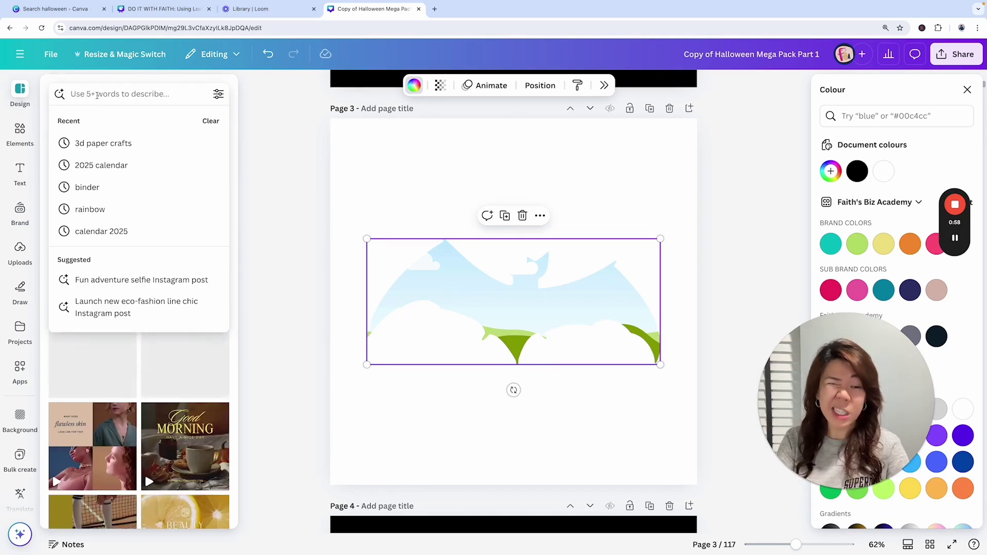
type("glitter")
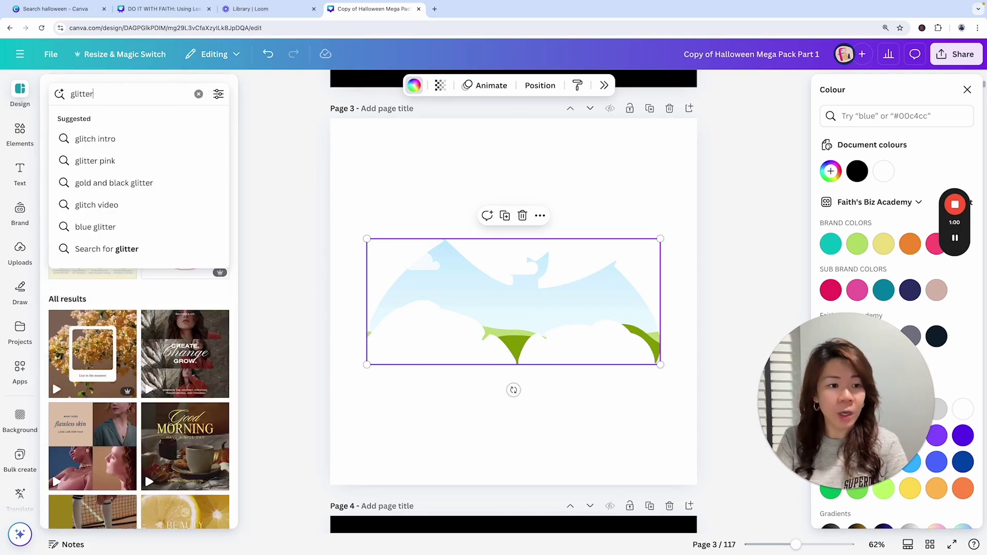
key("Return")
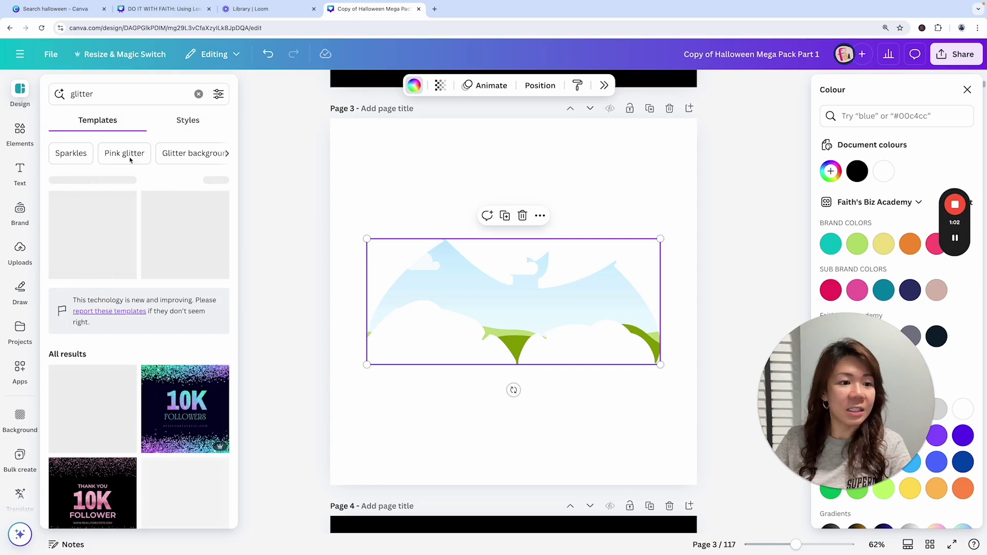
left_click(20, 133)
left_click(108, 91)
type("glitter")
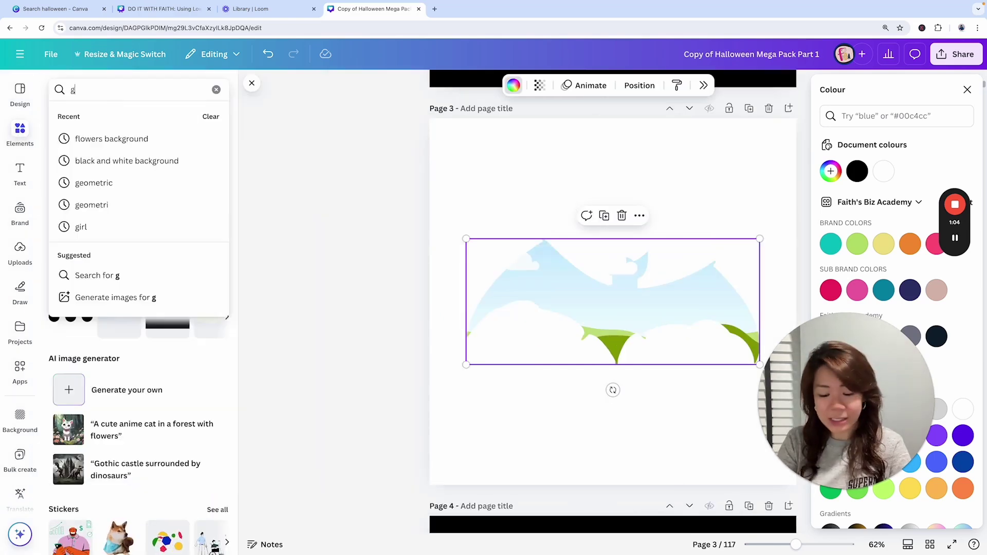
key("Return")
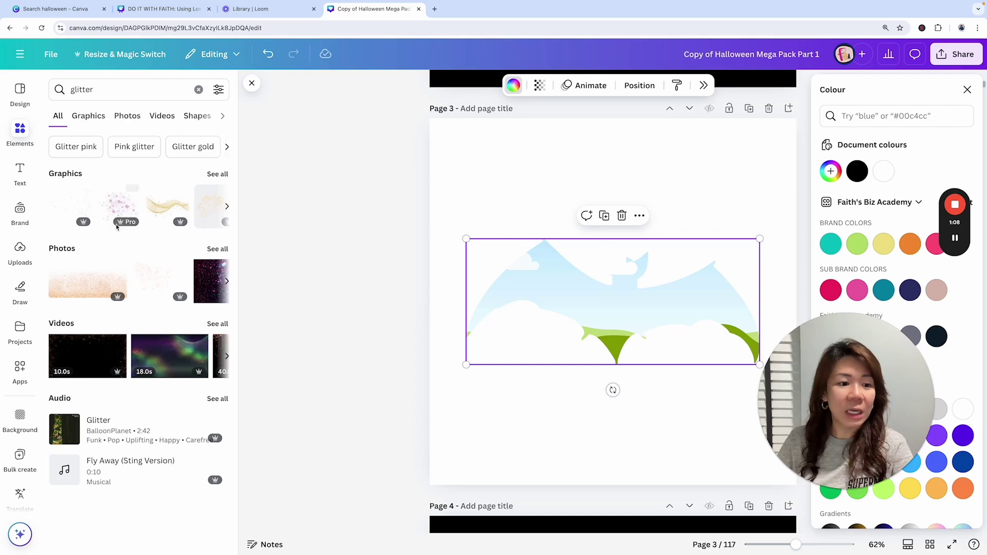
Drop the rainbow pink glitter photo from the Photos results into the bat frame
left_click(126, 117)
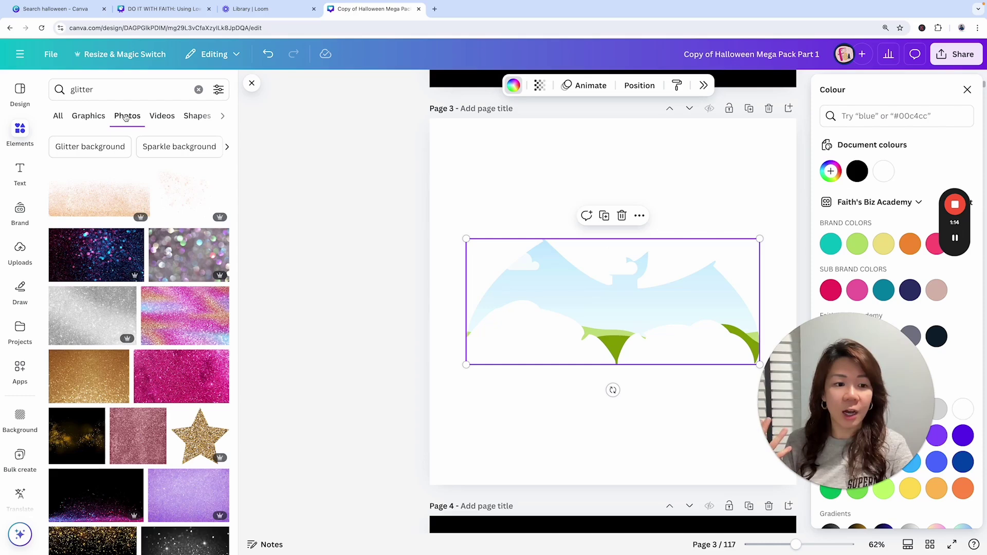
scroll(111, 261, "down", 1)
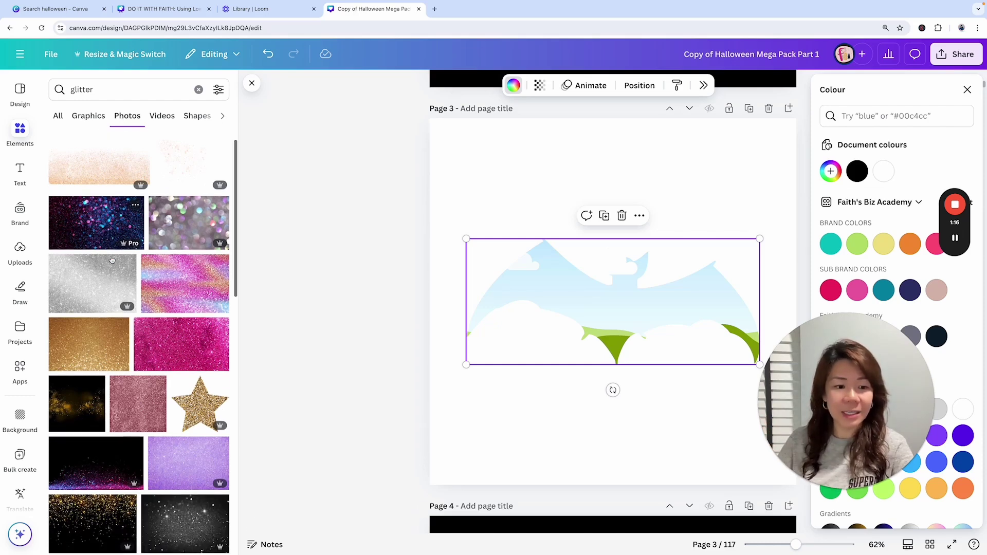
left_click_drag(195, 280, 545, 271)
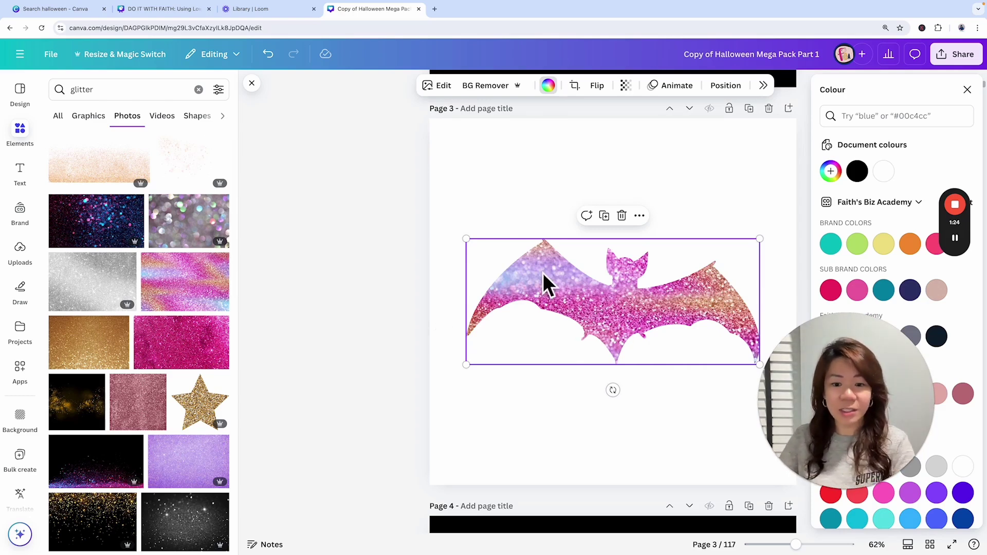
Try gold, then pink, then rainbow glitter photos as the bat frame's fill
left_click_drag(79, 348, 504, 340)
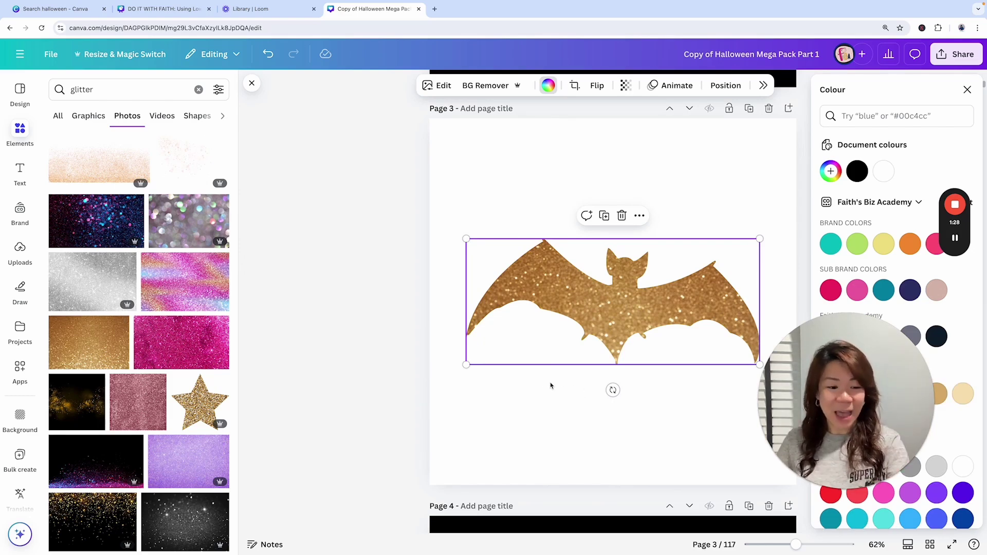
left_click(571, 408)
left_click_drag(178, 337, 669, 319)
left_click_drag(195, 278, 653, 209)
Move the rainbow glitter bat toward the page's top left and adjust its size
left_click(671, 286)
left_click_drag(744, 288, 570, 212)
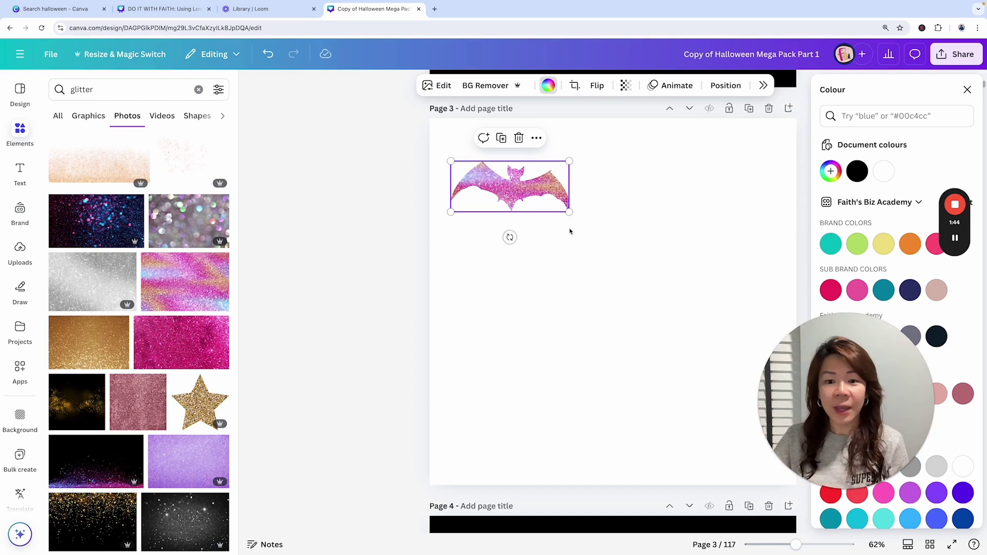
left_click_drag(569, 212, 689, 263)
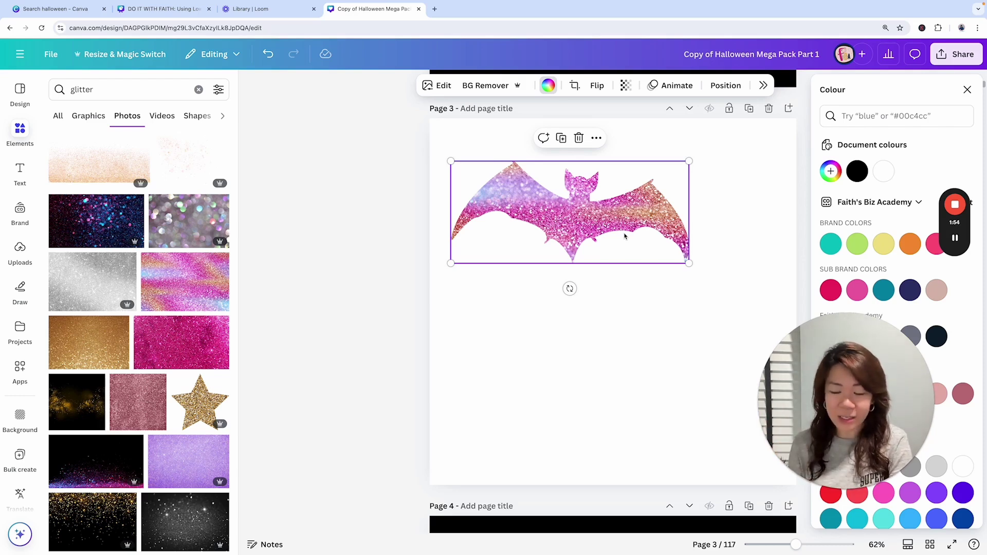
left_click(967, 90)
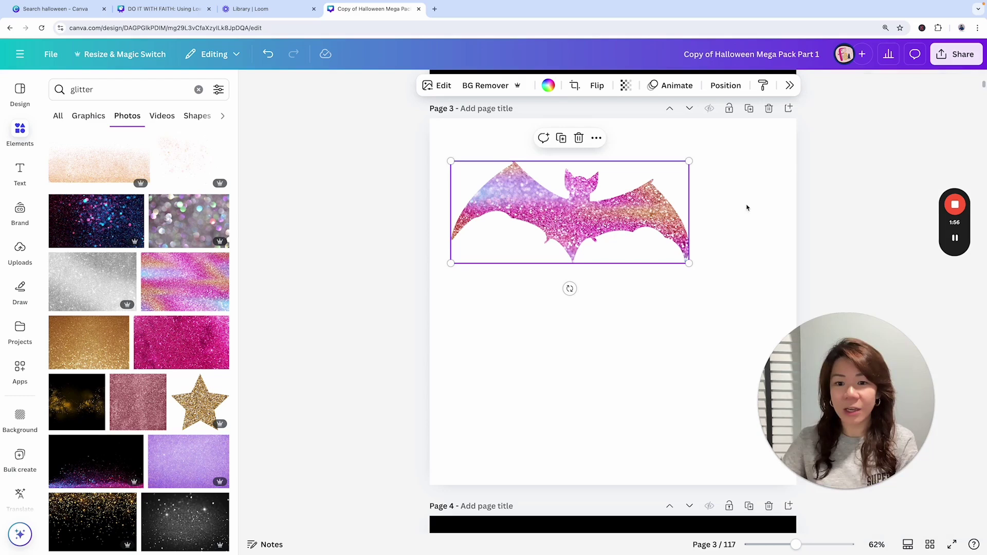
scroll(810, 226, "up", 1)
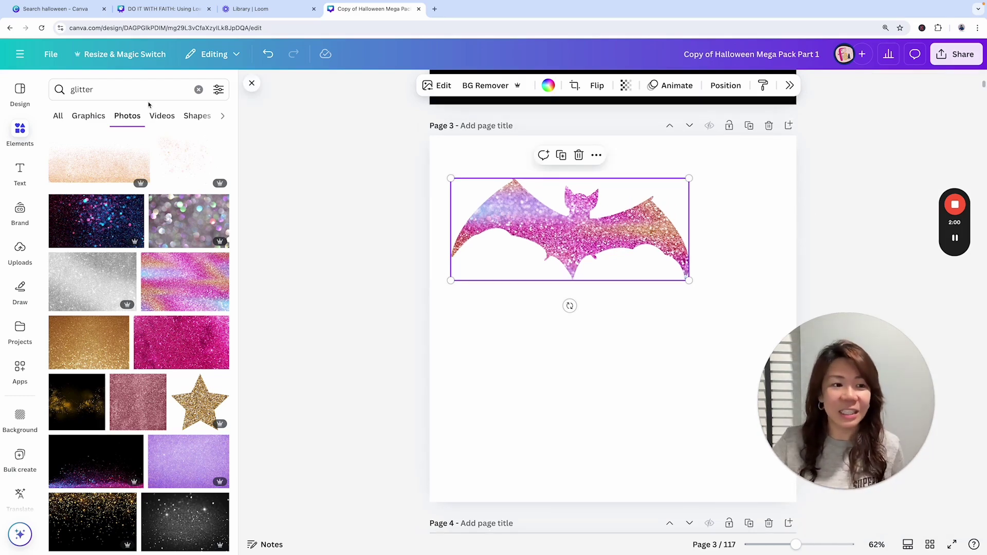
left_click(51, 53)
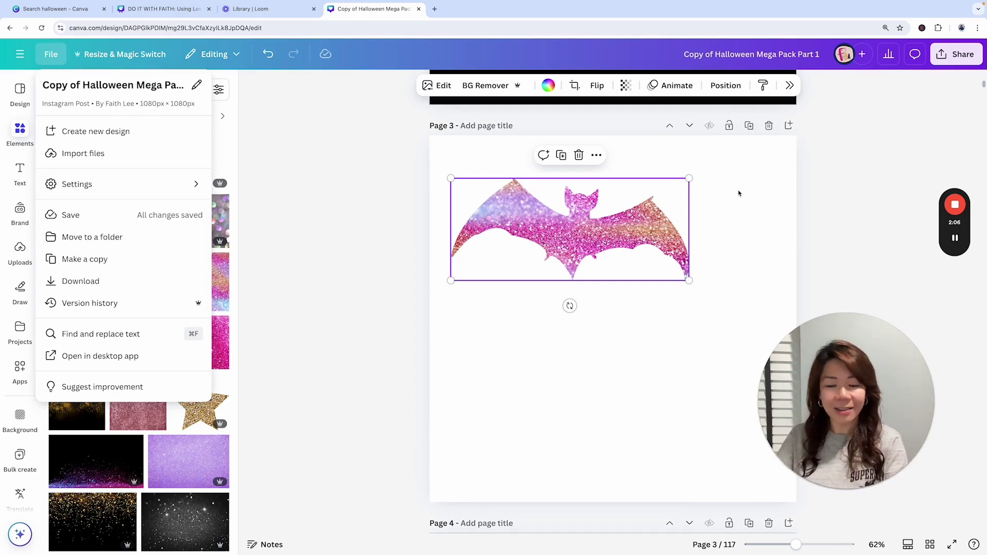
left_click(563, 193)
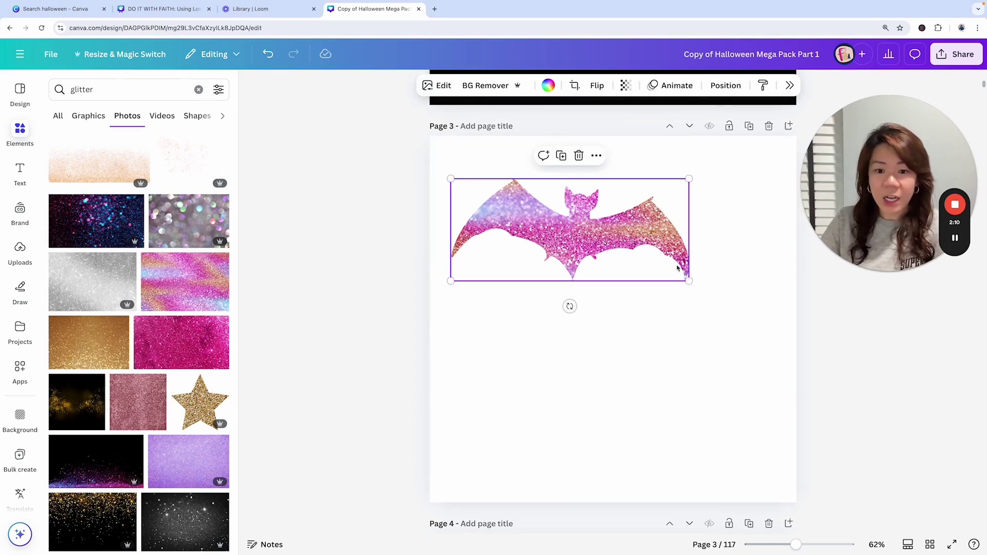
Shrink and tilt the first bat into the top-left corner, then duplicate it rotated about 45°
left_click_drag(689, 281, 664, 268)
left_click_drag(558, 294, 586, 301)
left_click_drag(667, 246, 671, 188)
key("super+d")
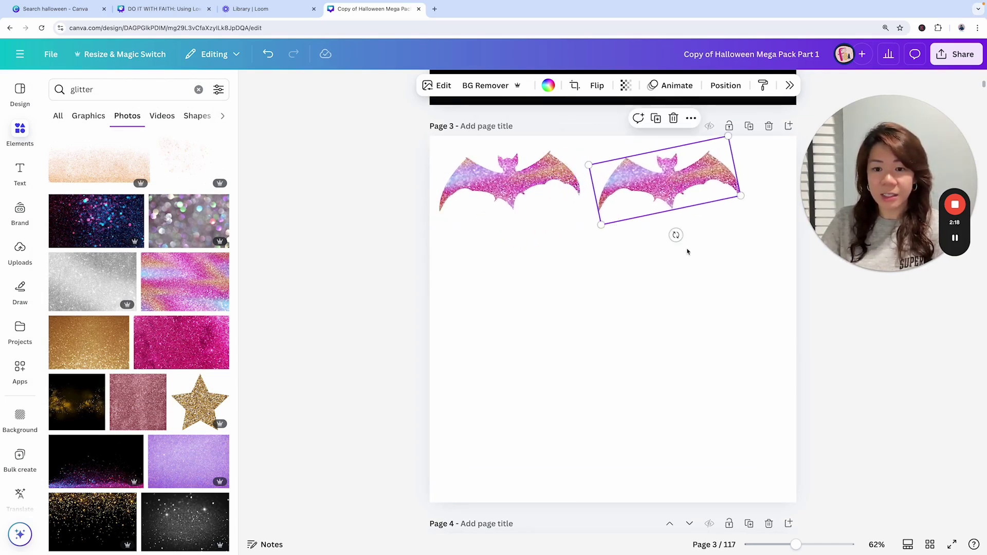
mouse_move(676, 235)
left_mouse_down()
mouse_move(603, 245)
mouse_move(670, 220)
left_mouse_up()
Add a third, smaller bat copy placed between the first two bats
key("super+d")
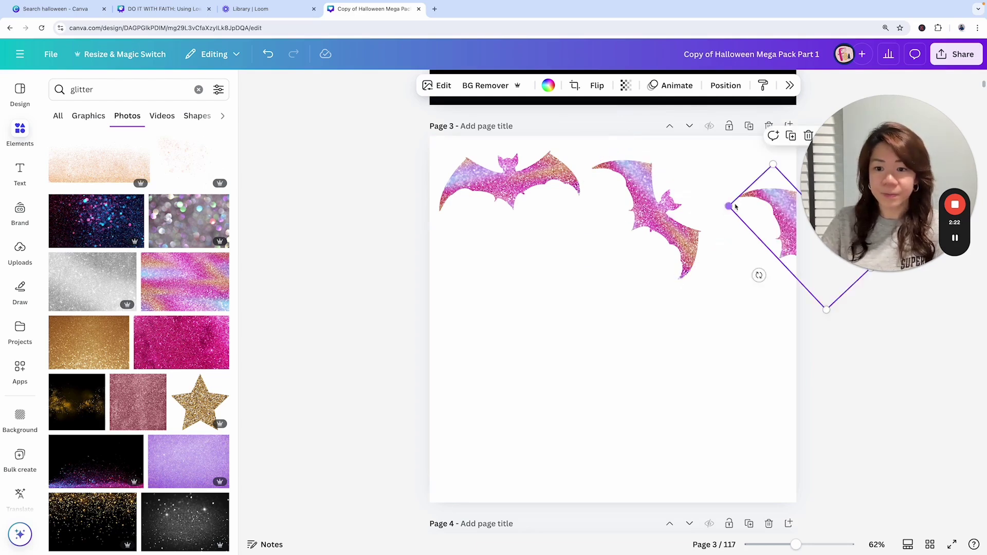
left_click_drag(781, 242, 577, 278)
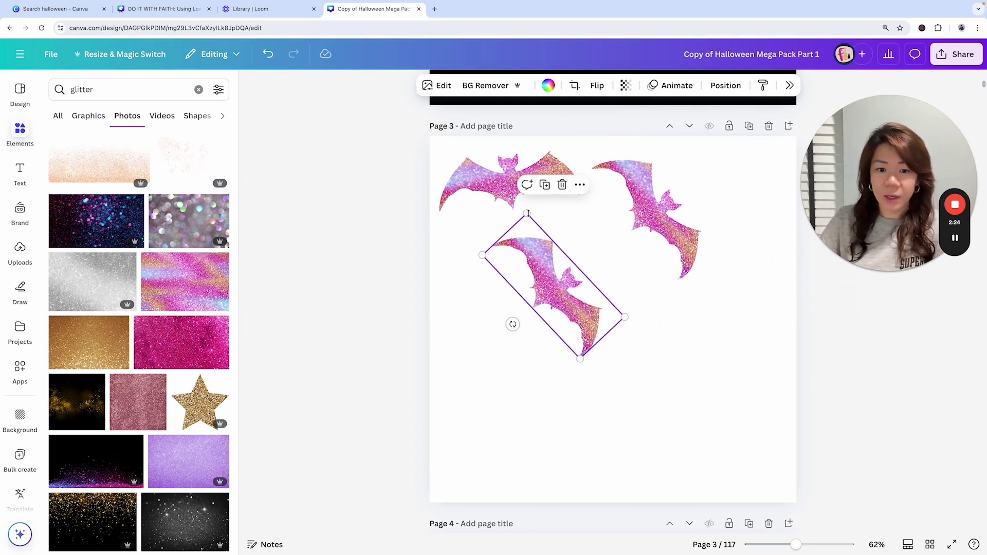
left_click_drag(528, 214, 536, 237)
left_click_drag(516, 335, 600, 310)
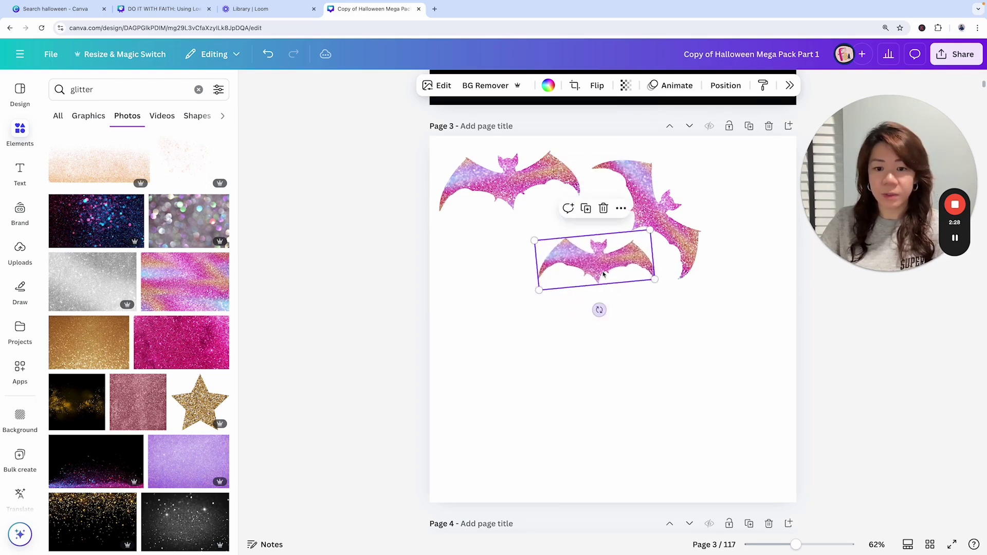
left_click_drag(604, 275, 576, 255)
left_click(697, 327)
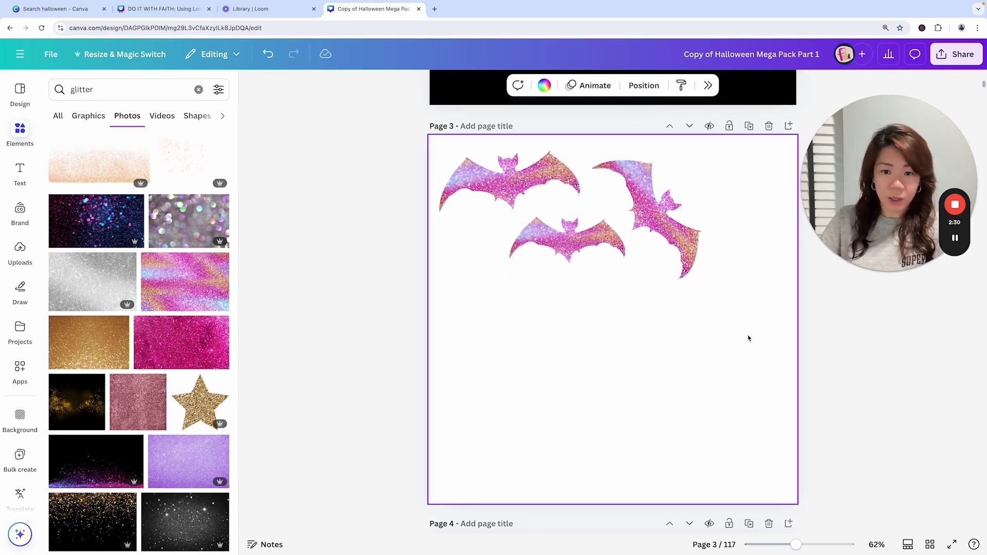
left_click_drag(750, 341, 524, 193)
left_click(736, 369)
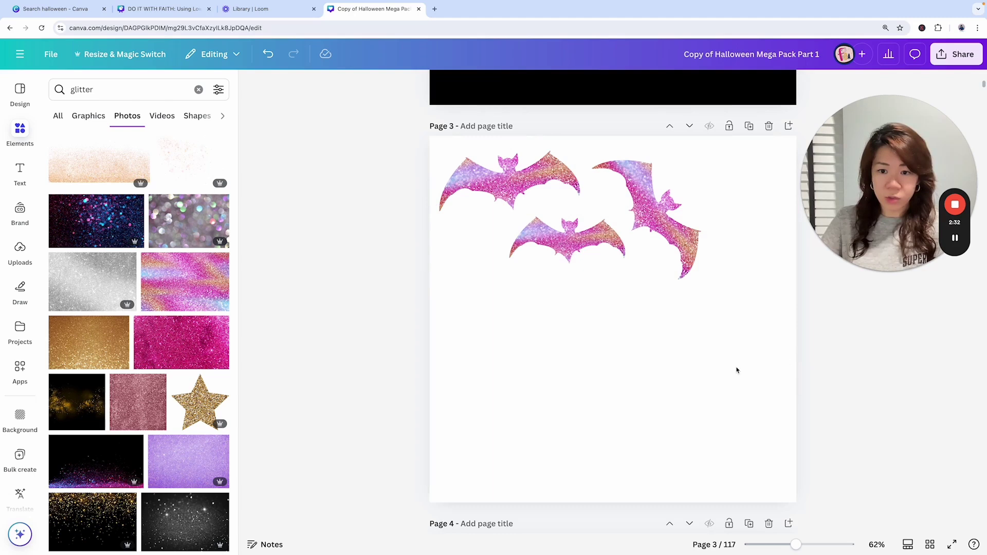
Duplicate the middle bat into the page's top right and tilt it
left_click(571, 251)
key("ctrl+d")
left_click_drag(572, 250, 733, 184)
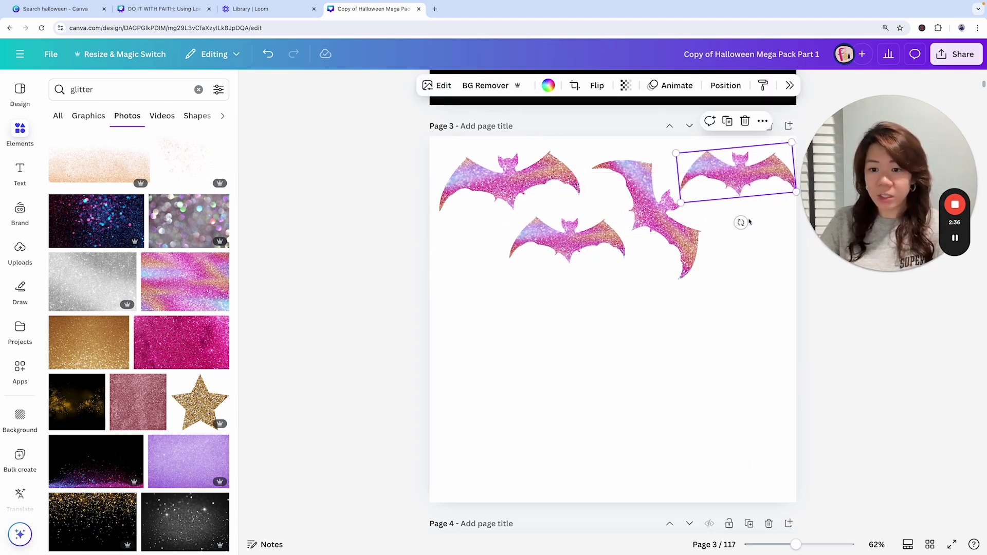
left_click_drag(737, 220, 746, 152)
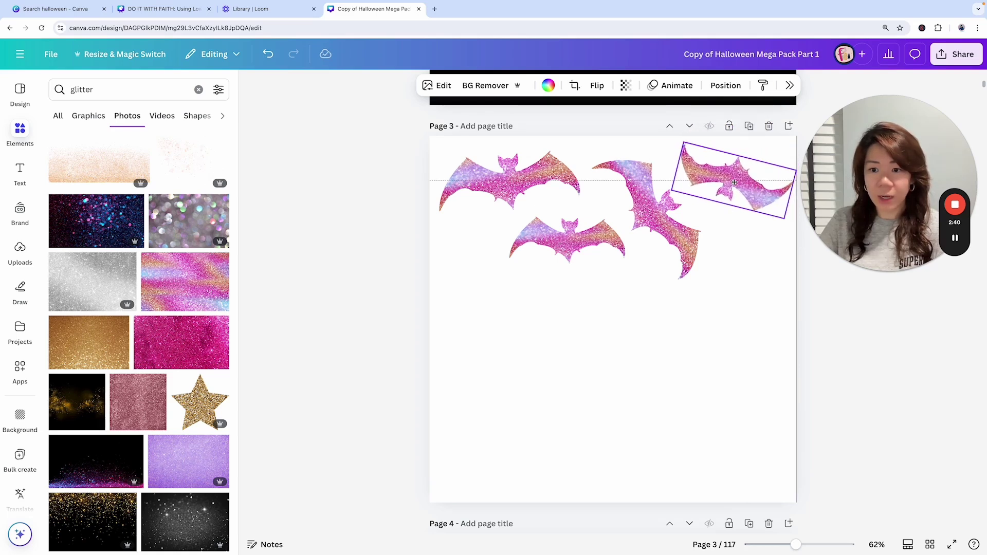
left_click(821, 201)
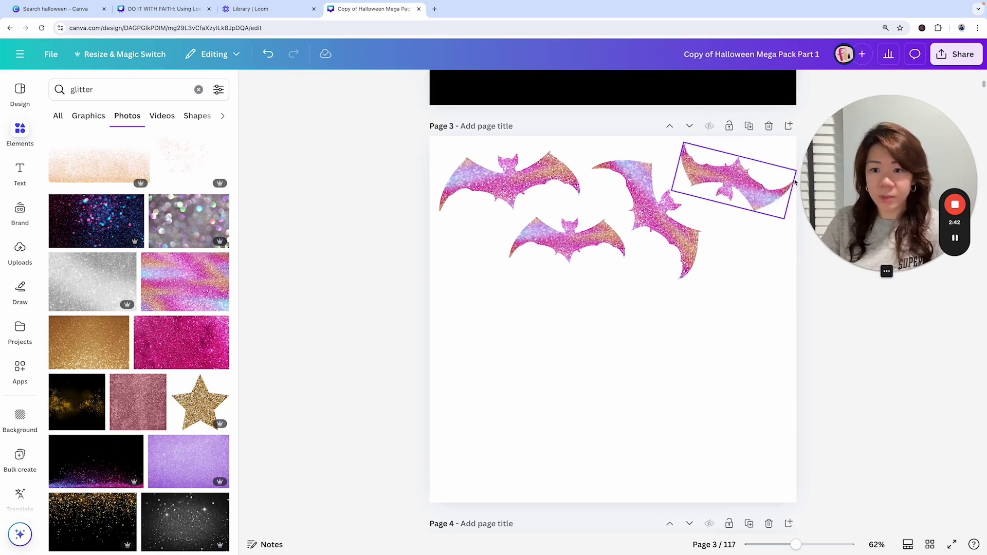
left_click(599, 250)
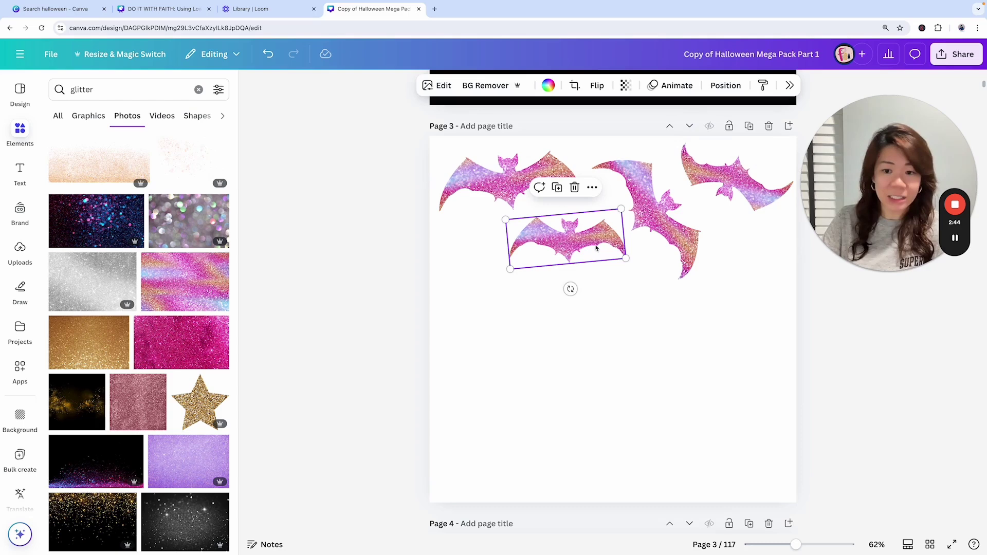
left_click(714, 312)
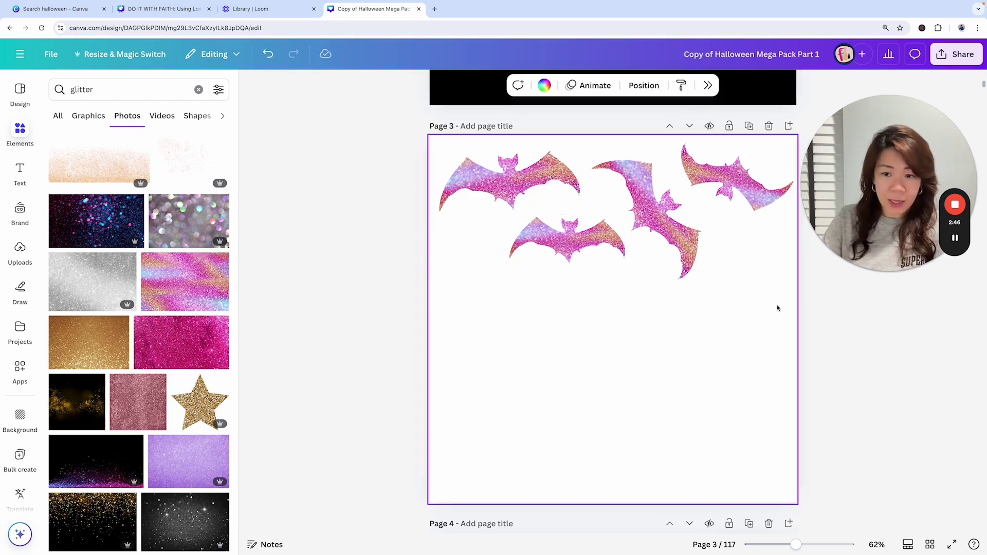
Duplicate the four-bat cluster with Ctrl+D into a new row below, then select the bottom-right bat
left_click_drag(778, 308, 509, 174)
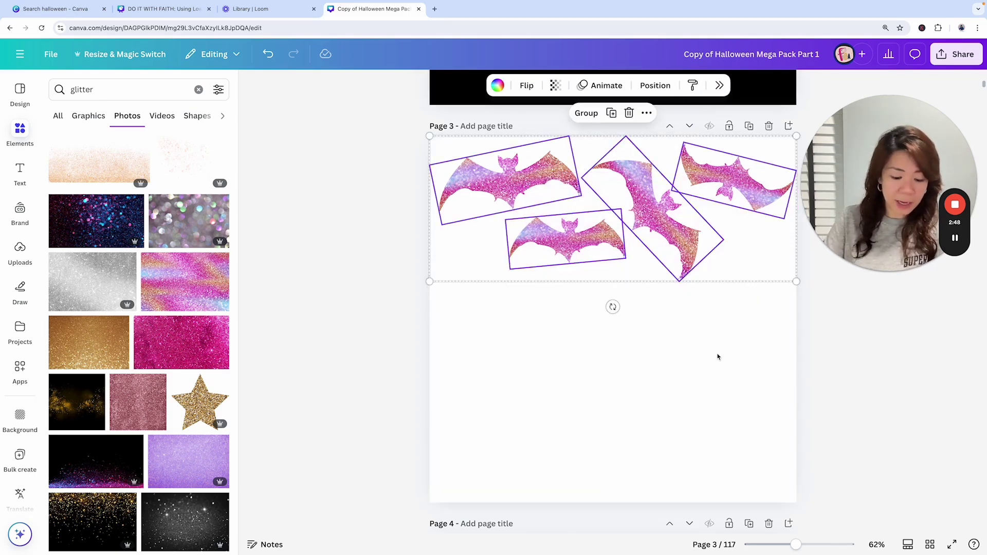
key("ctrl+d")
left_click_drag(591, 236, 583, 376)
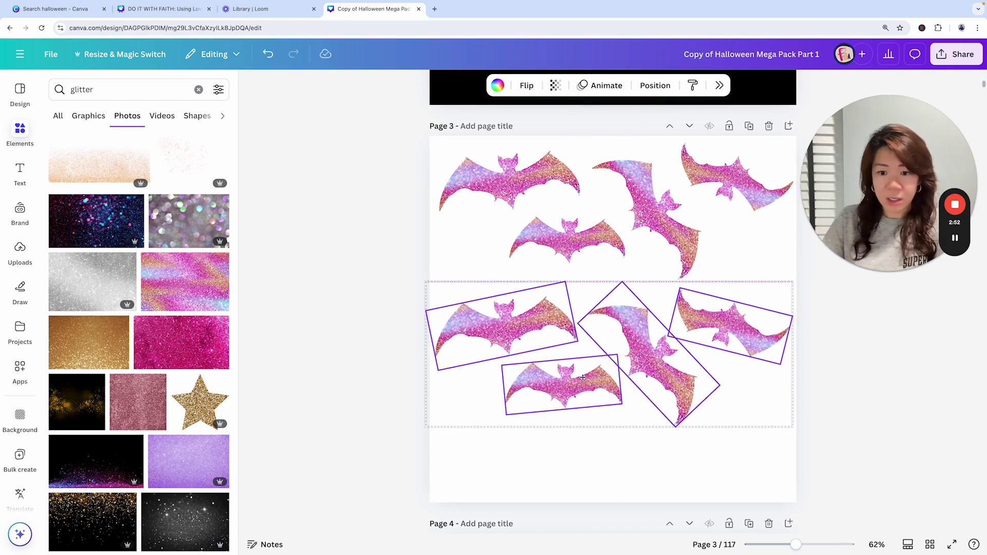
left_click(821, 376)
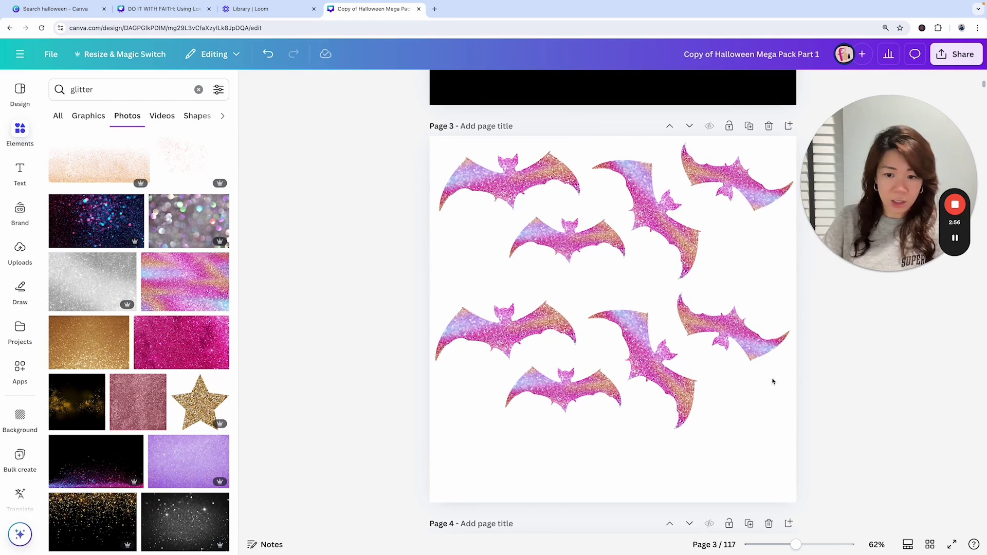
left_click_drag(812, 412, 838, 516)
left_click(741, 463)
Resize the bottom-right bat and push it so it straddles the right page edge
mouse_move(677, 435)
left_mouse_down()
mouse_move(685, 440)
mouse_move(676, 434)
left_mouse_up()
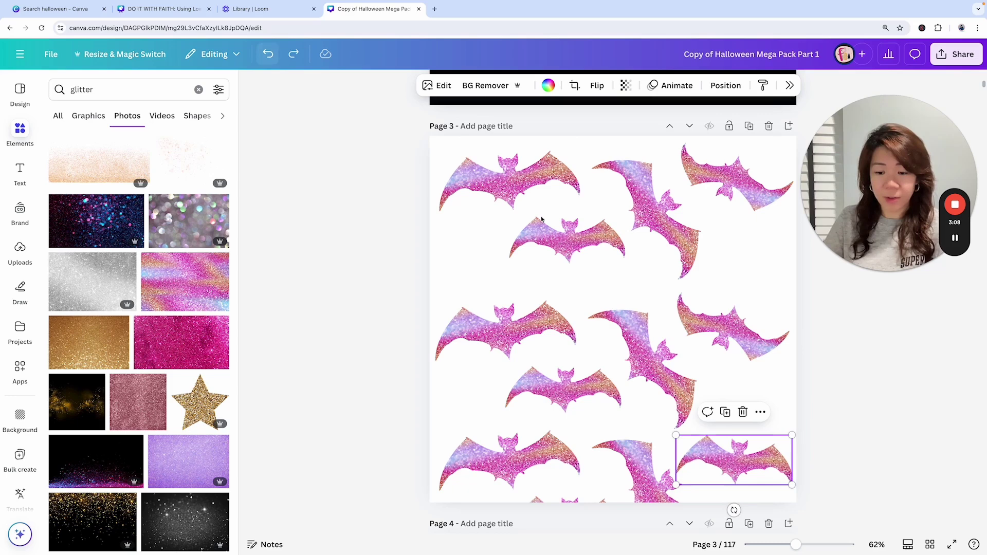
left_click_drag(734, 448, 739, 430)
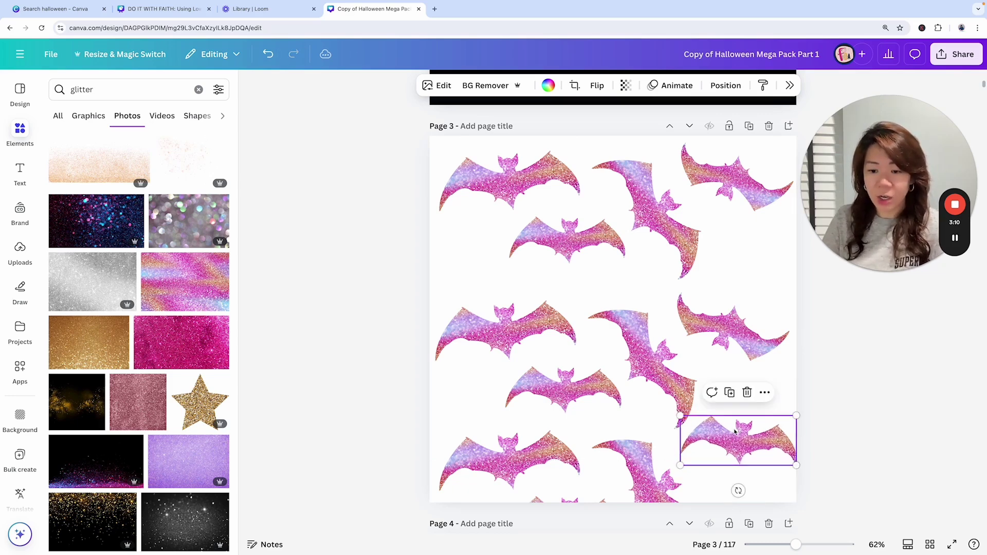
left_click(855, 385)
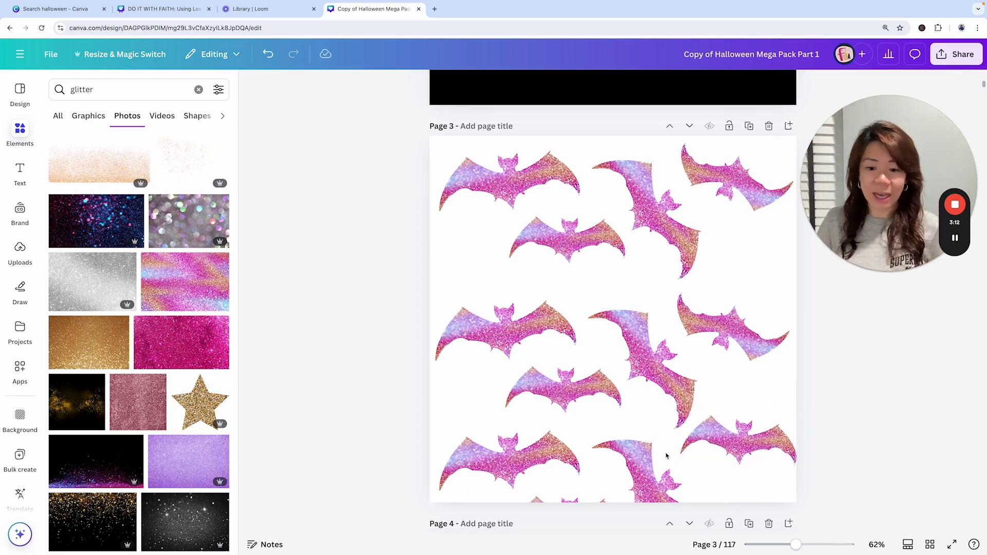
left_click(575, 502)
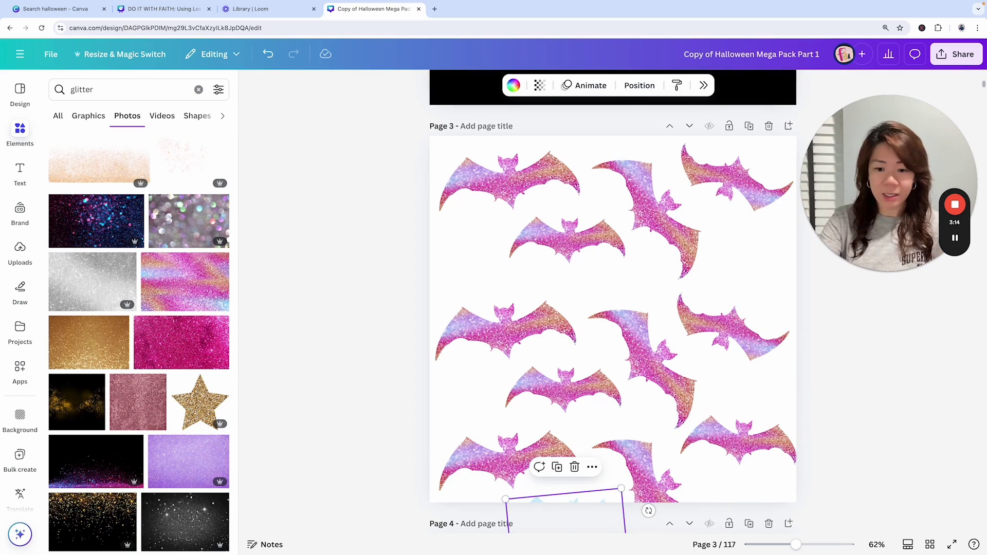
left_click(756, 447)
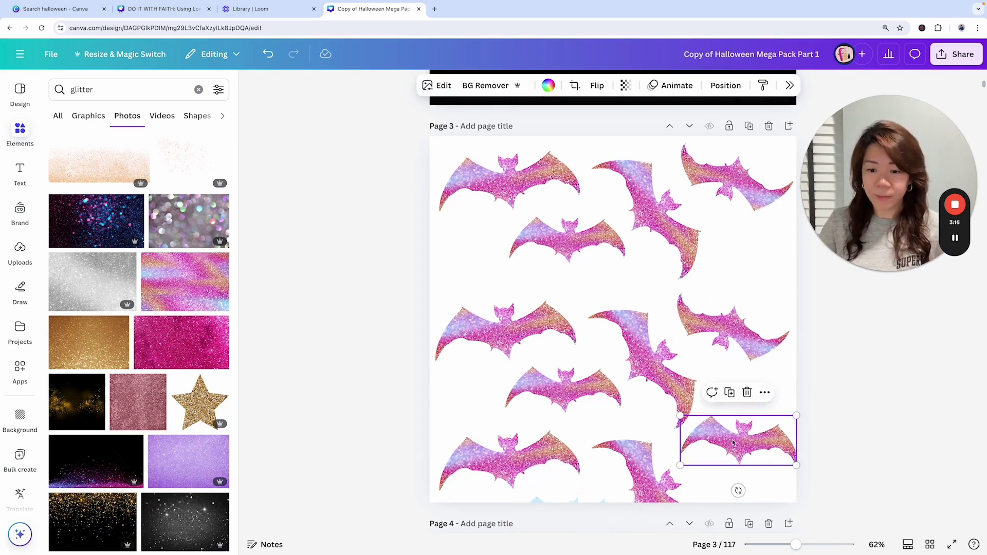
left_click_drag(735, 443, 755, 440)
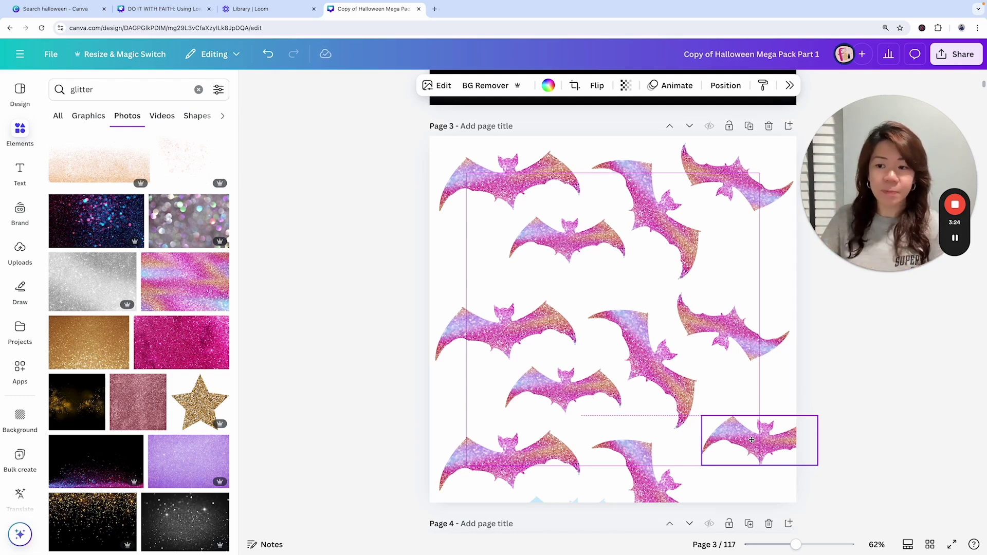
left_click_drag(752, 440, 752, 440)
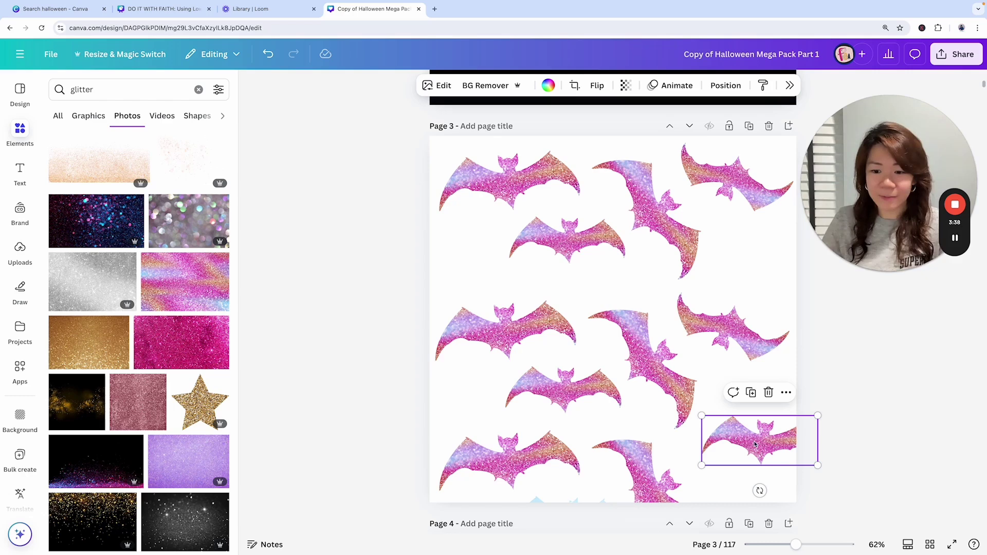
Delete the bottom-left bat along with its leftover empty frame
key("Tab")
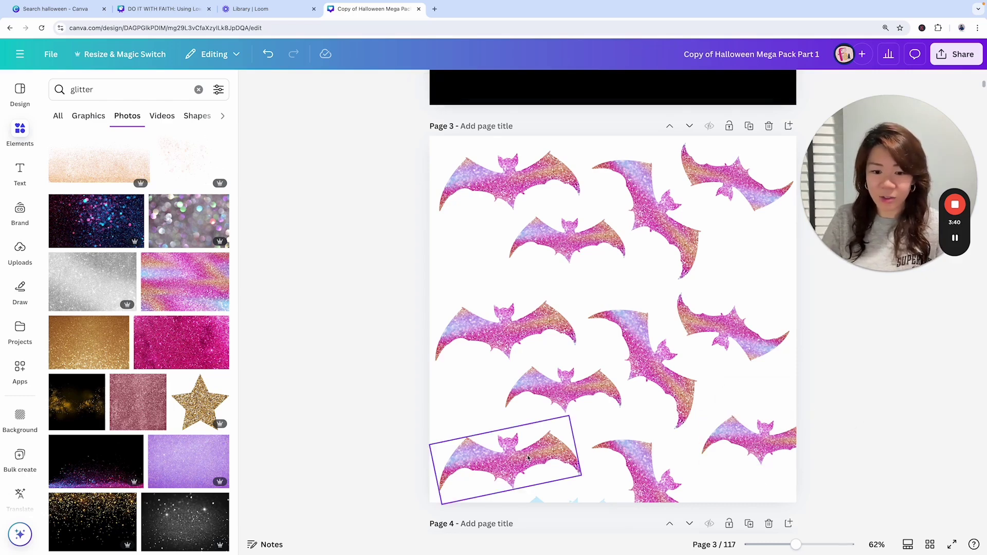
left_click(566, 512)
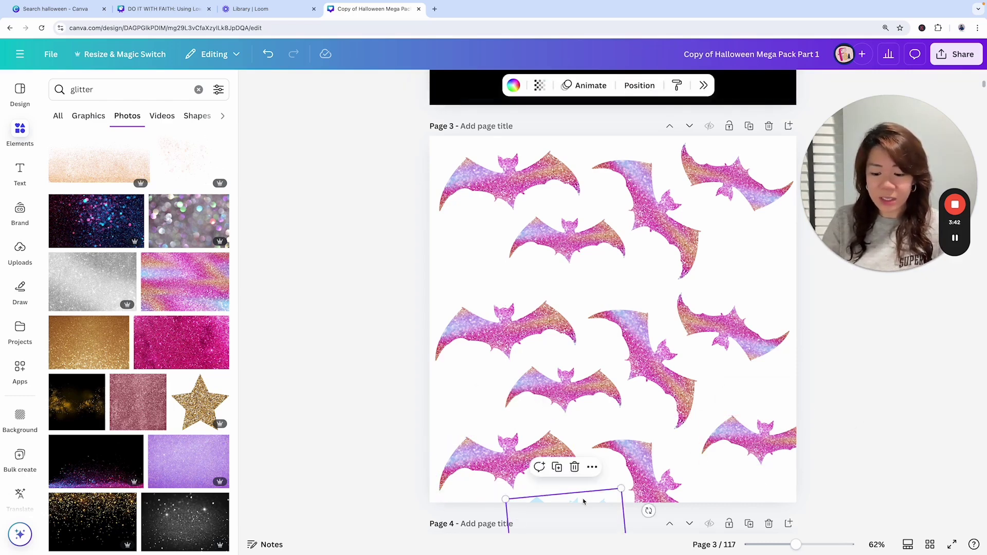
left_click(545, 476)
key("Delete")
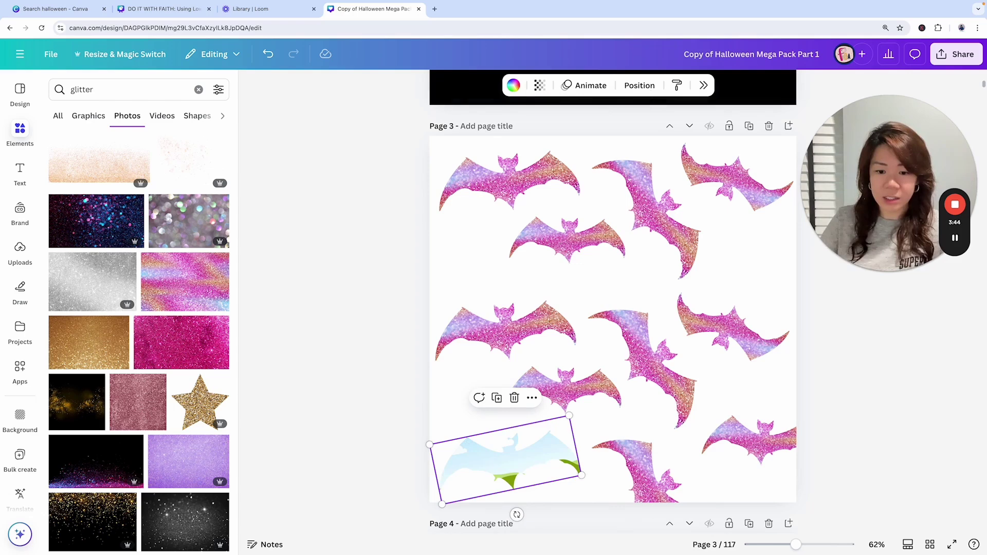
key("Delete")
Place matching bat halves straddling the right and left page edges at the same height
left_click(739, 444)
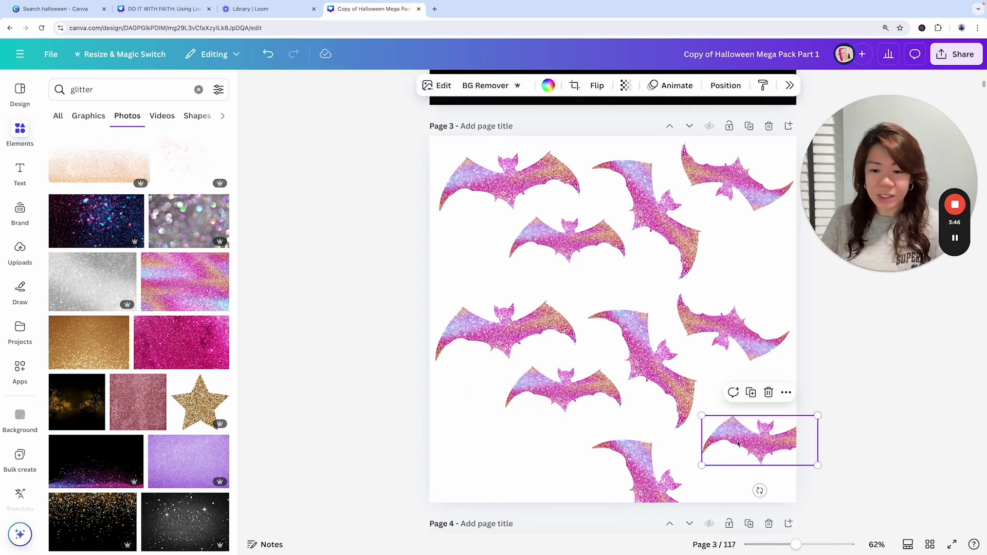
left_click_drag(738, 444, 401, 435)
left_click(459, 438)
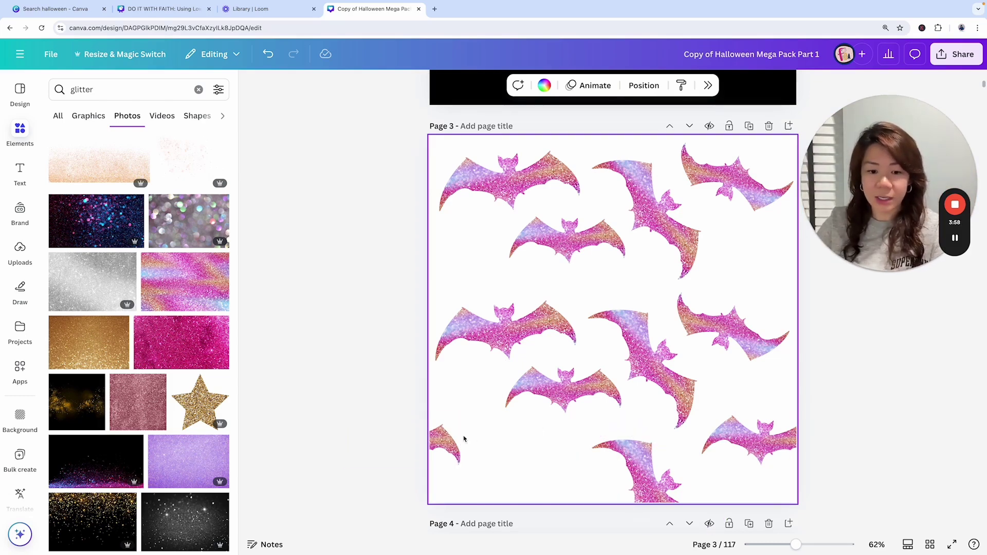
left_click(462, 439)
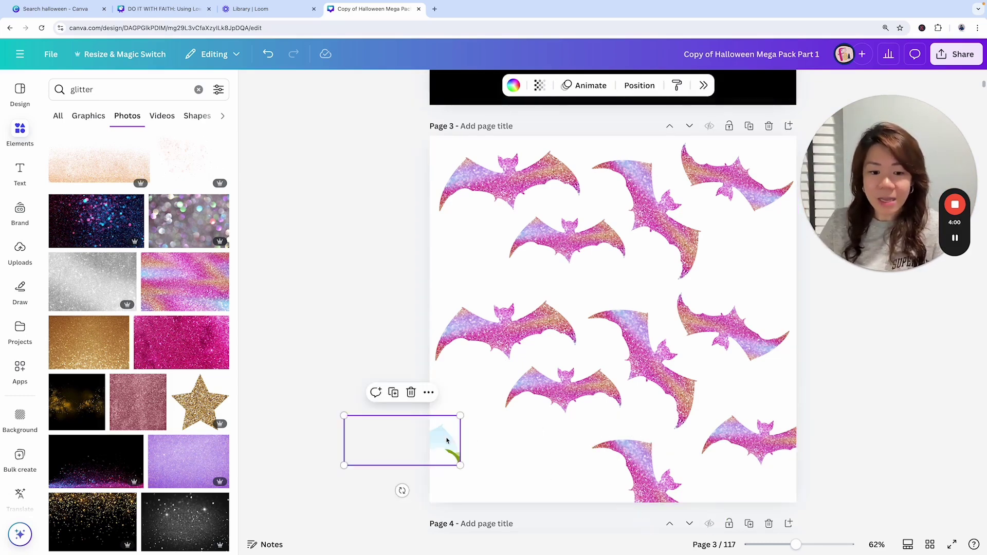
left_click_drag(447, 440, 763, 441)
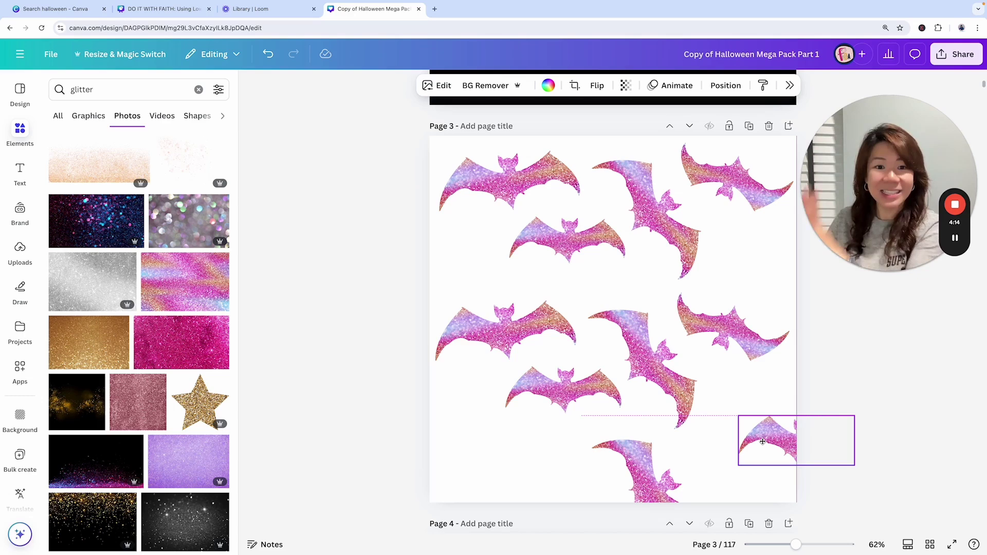
left_click_drag(762, 443, 764, 441)
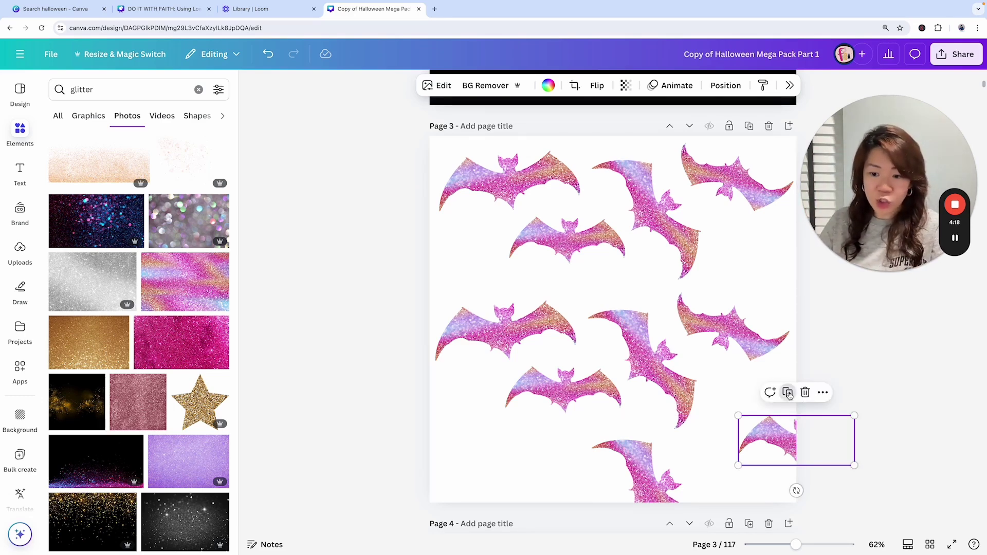
left_click_drag(774, 434, 457, 439)
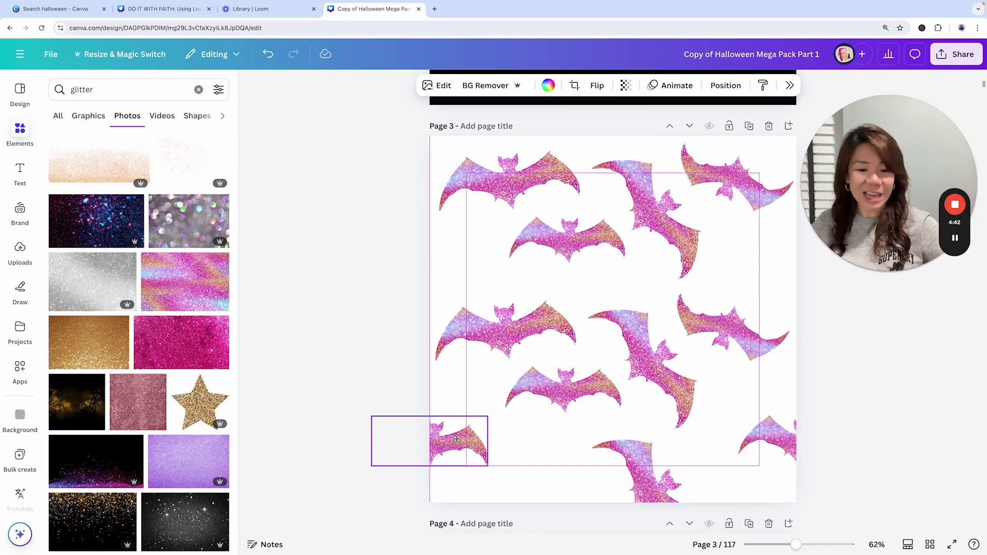
left_click(878, 444)
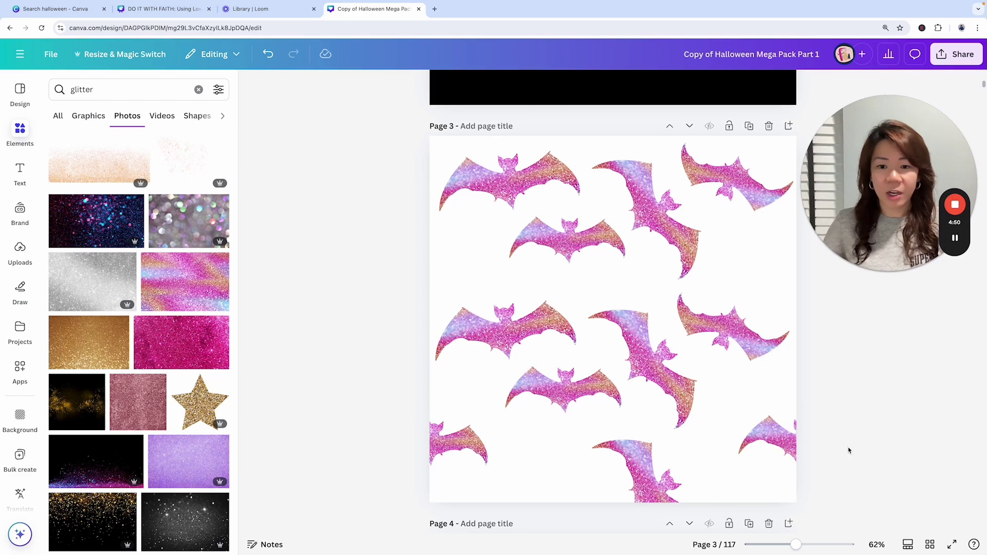
Rotate the bottom-centre bat level and shift it slightly left
left_click(650, 476)
left_click_drag(611, 524, 673, 437)
left_click_drag(655, 475, 584, 479)
left_click(736, 481)
left_click(707, 479)
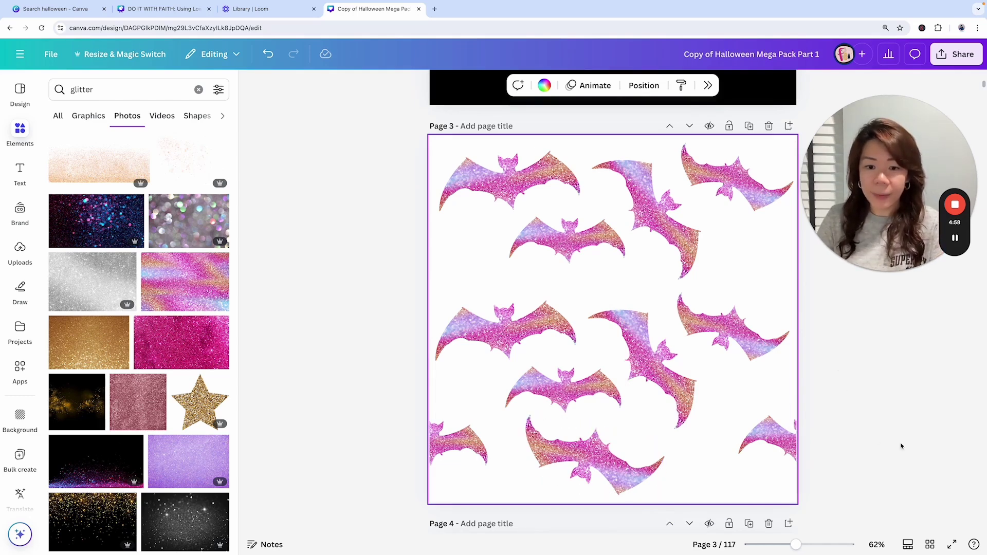
Fine-tune the positions of the diagonal middle bat and the nearly horizontal lower bat
left_click(542, 327)
left_click_drag(583, 323, 580, 312)
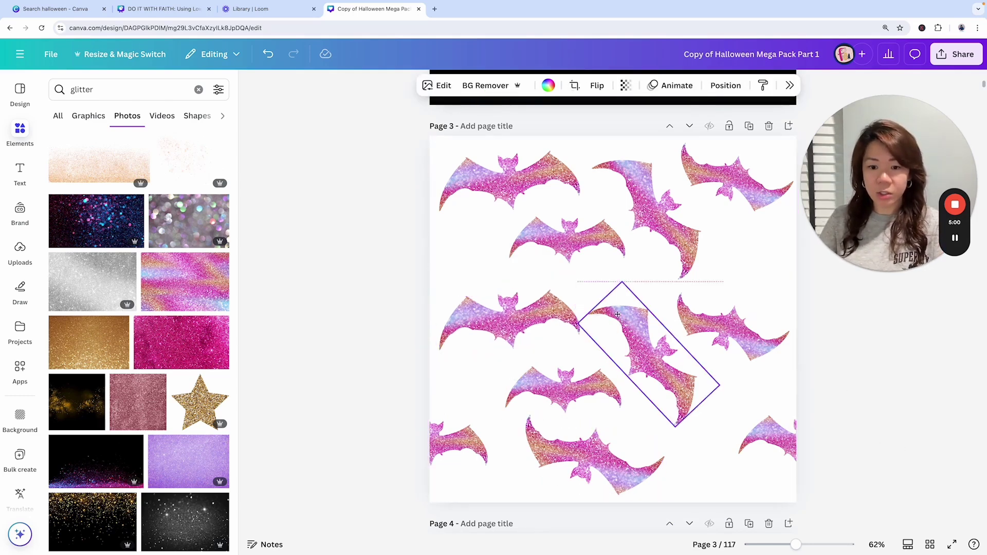
left_click_drag(581, 376, 581, 373)
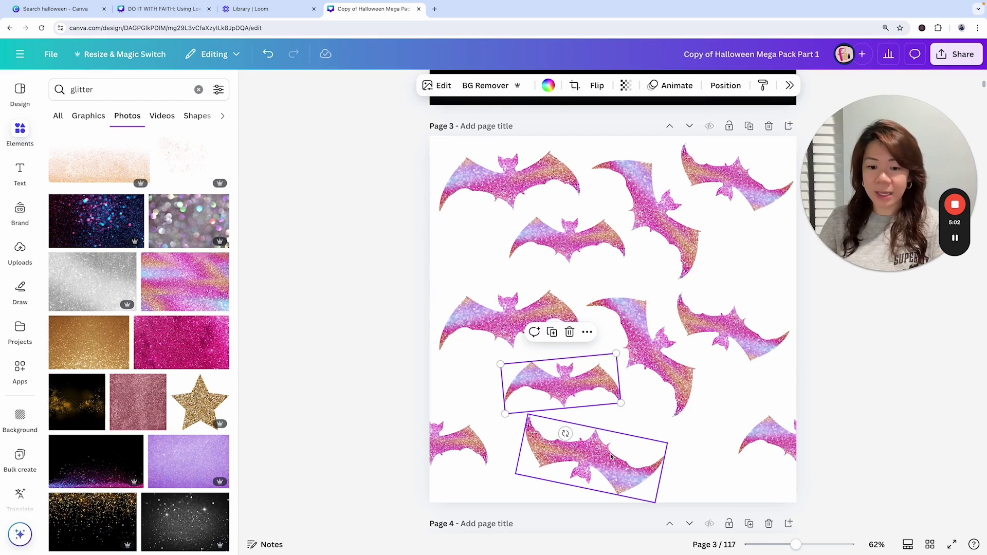
mouse_move(601, 456)
left_mouse_down()
mouse_move(588, 455)
mouse_move(643, 451)
mouse_move(599, 450)
left_mouse_up()
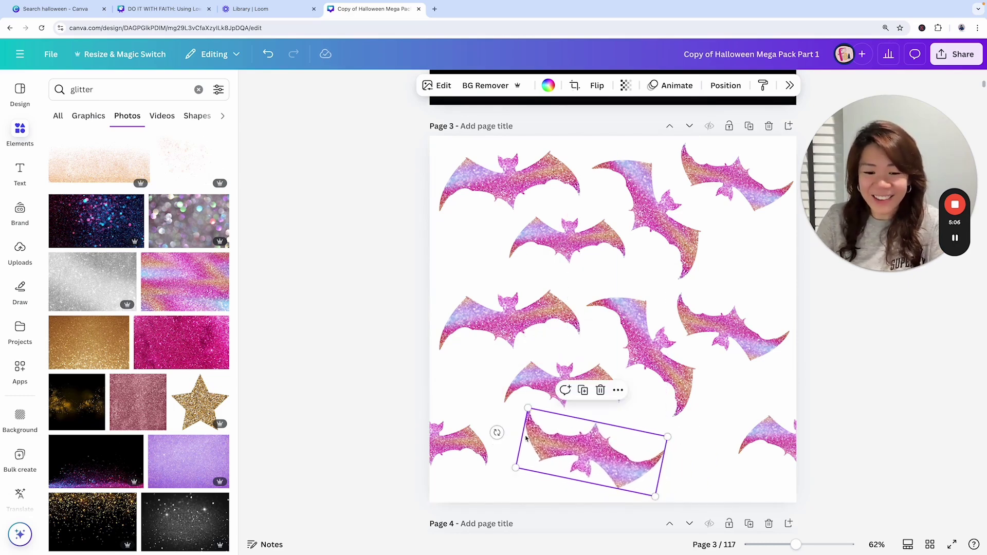
left_click_drag(497, 432, 495, 460)
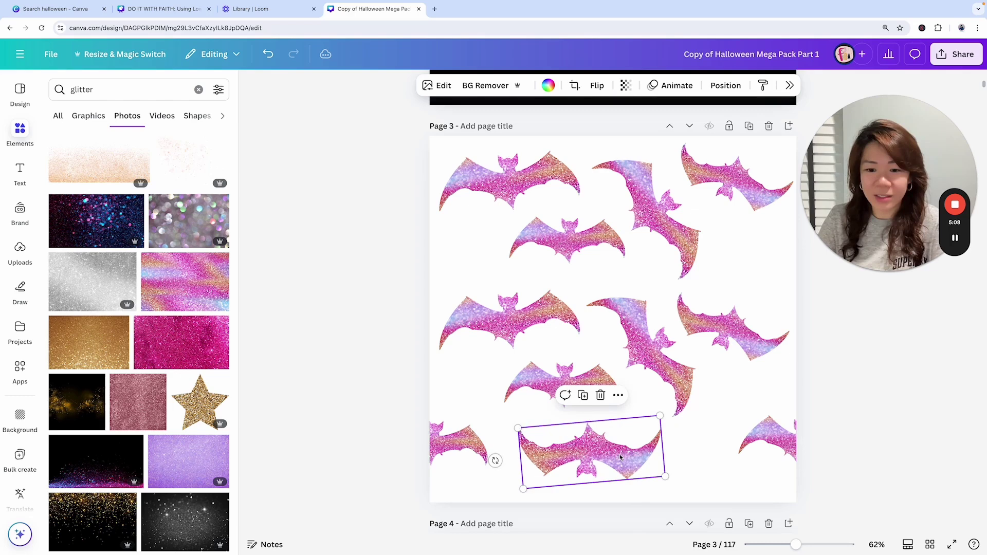
left_click_drag(621, 457, 613, 459)
Duplicate the diagonal bat into a small, shallowly tilted bat at lower right, then select both edge bats
left_click(704, 377)
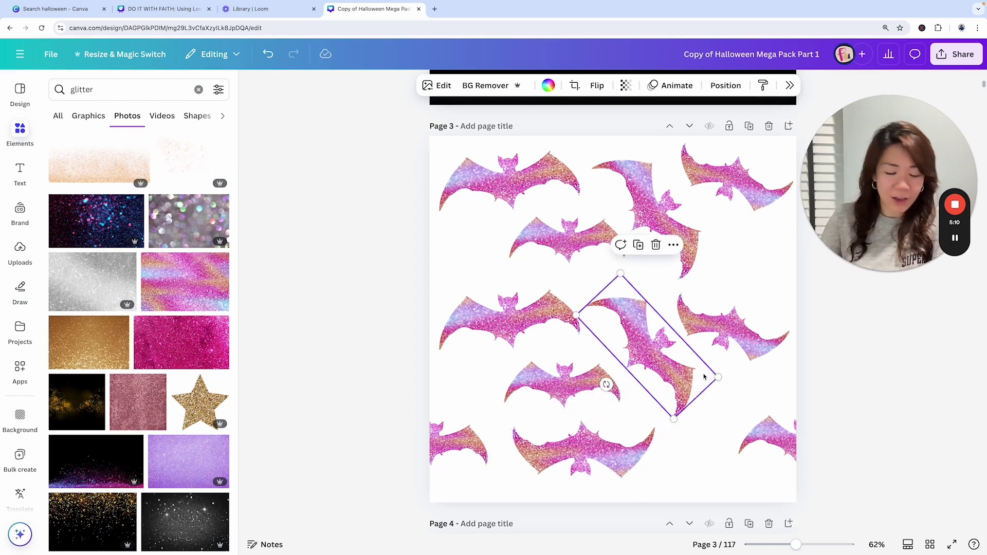
key("super+d")
left_click_drag(637, 296, 679, 391)
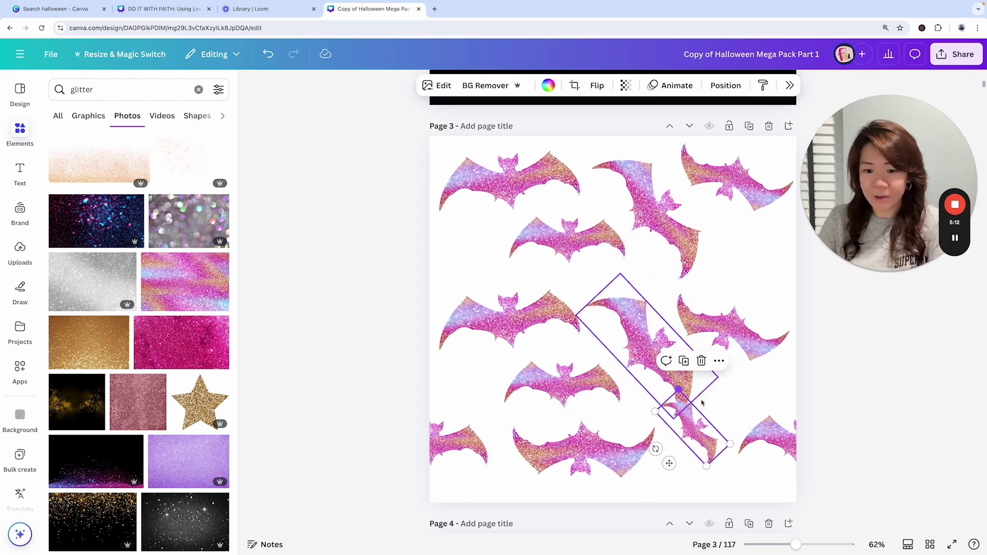
left_click_drag(655, 449, 675, 389)
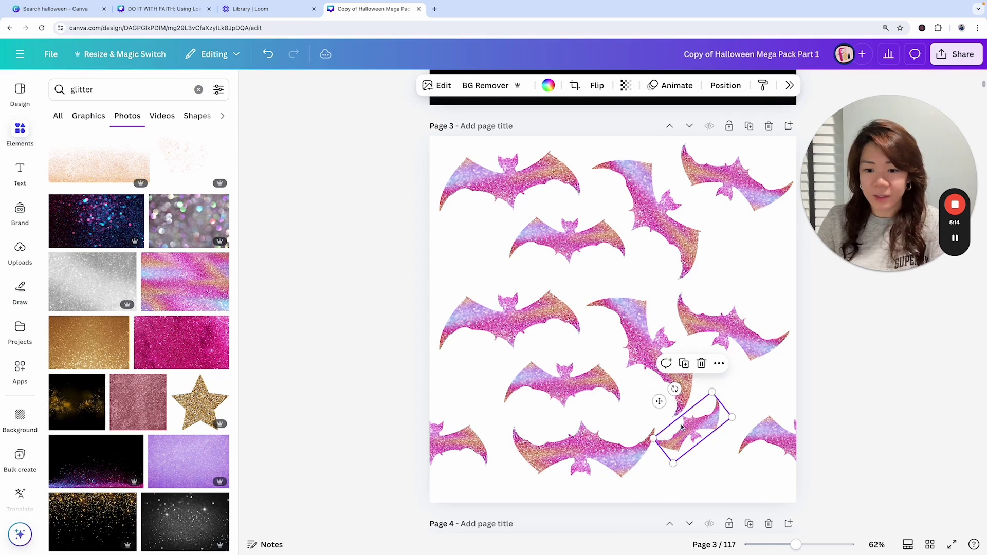
left_click_drag(682, 426, 683, 446)
left_click(874, 368)
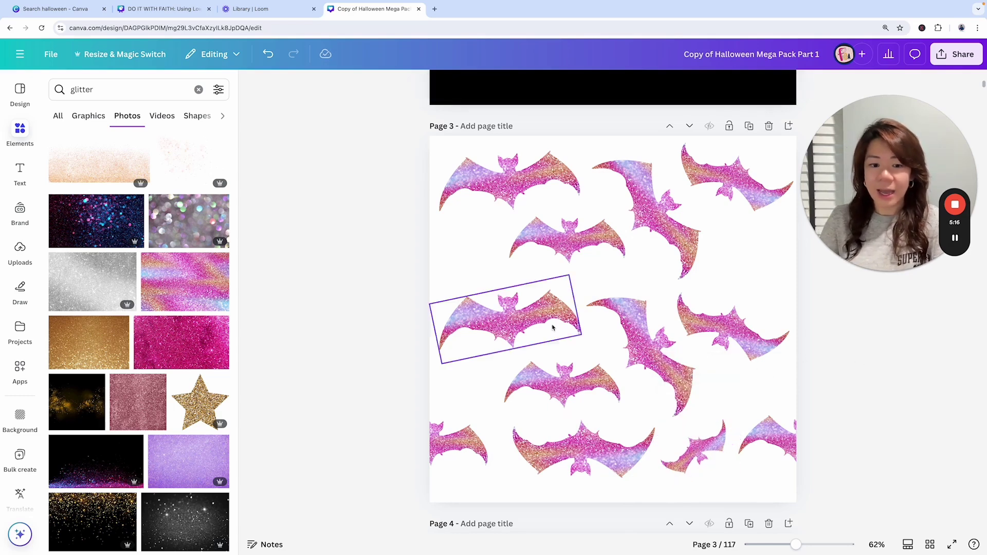
left_click(762, 447)
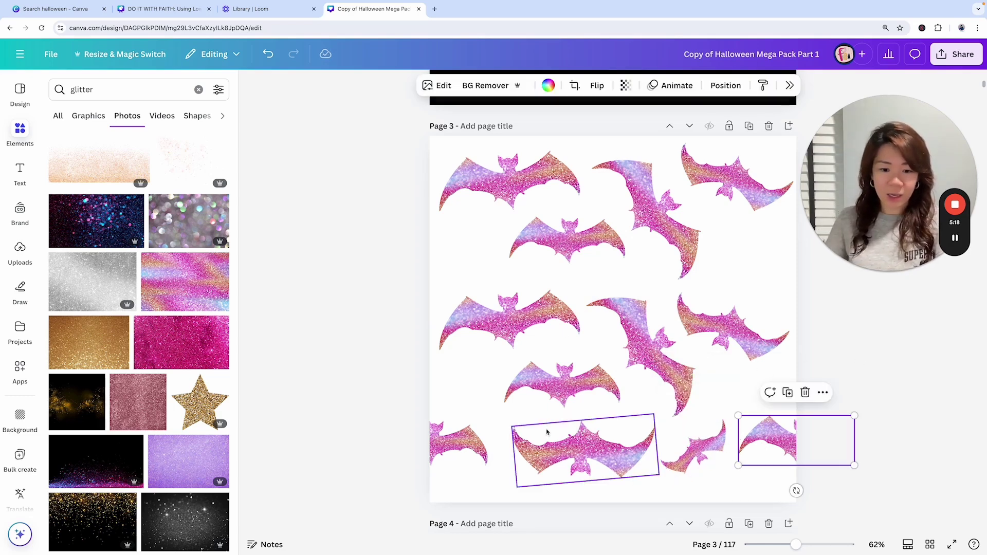
left_click(467, 435, "shift")
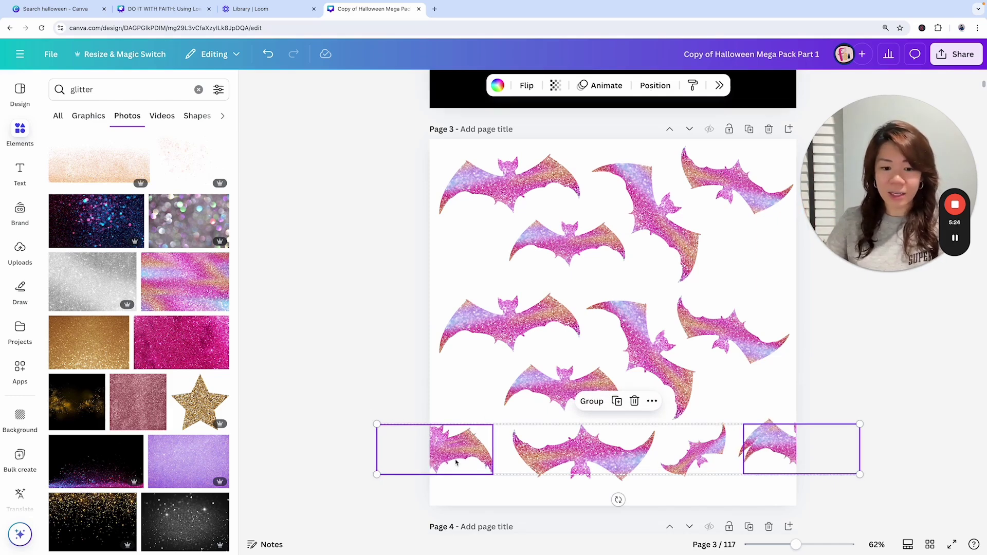
Copy the two edge half-bats up between the top and middle rows, aligned to the page edges
left_click_drag(457, 463, 460, 240)
left_click(741, 291)
left_click(454, 242)
left_click_drag(781, 247, 788, 252)
left_click(472, 249)
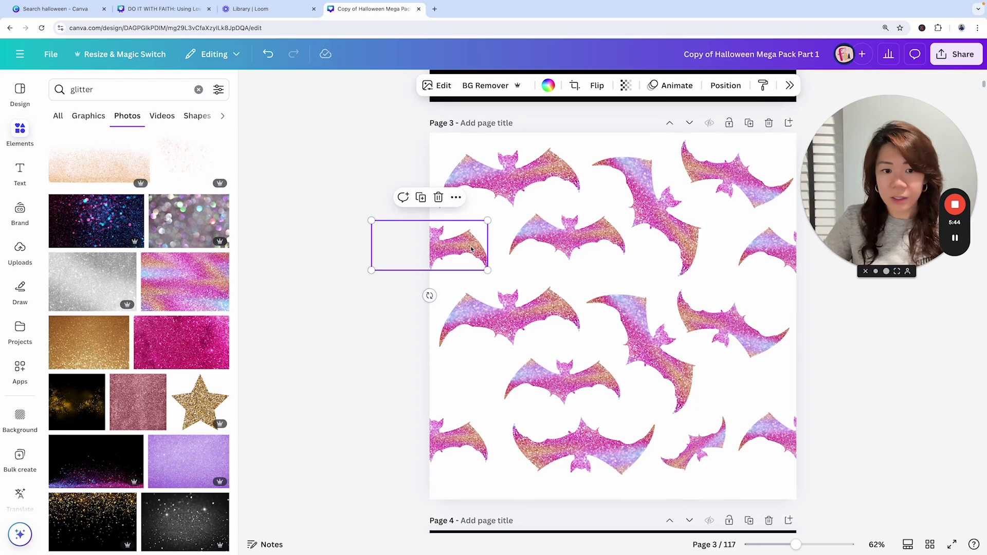
left_click_drag(474, 249, 475, 249)
left_click(868, 315)
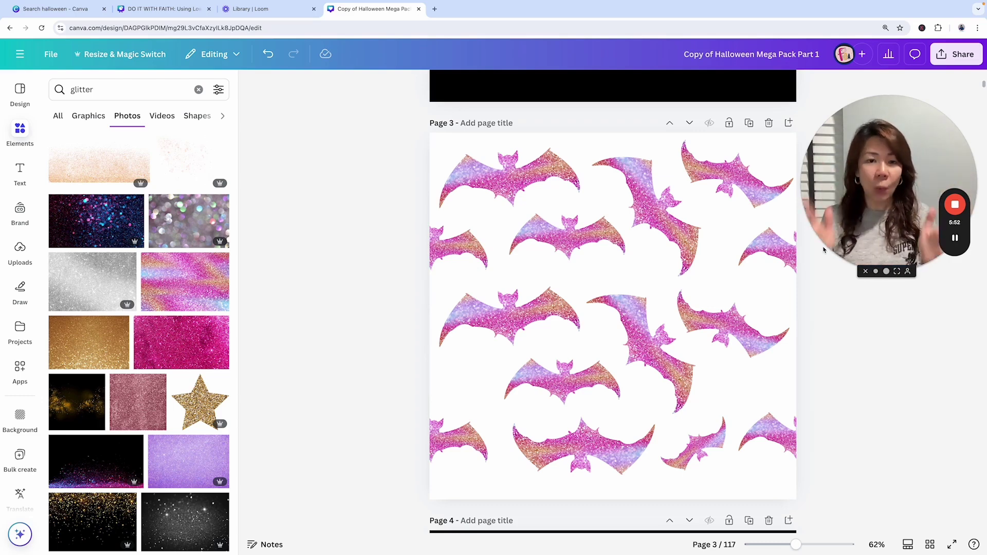
left_click_drag(837, 175, 839, 322)
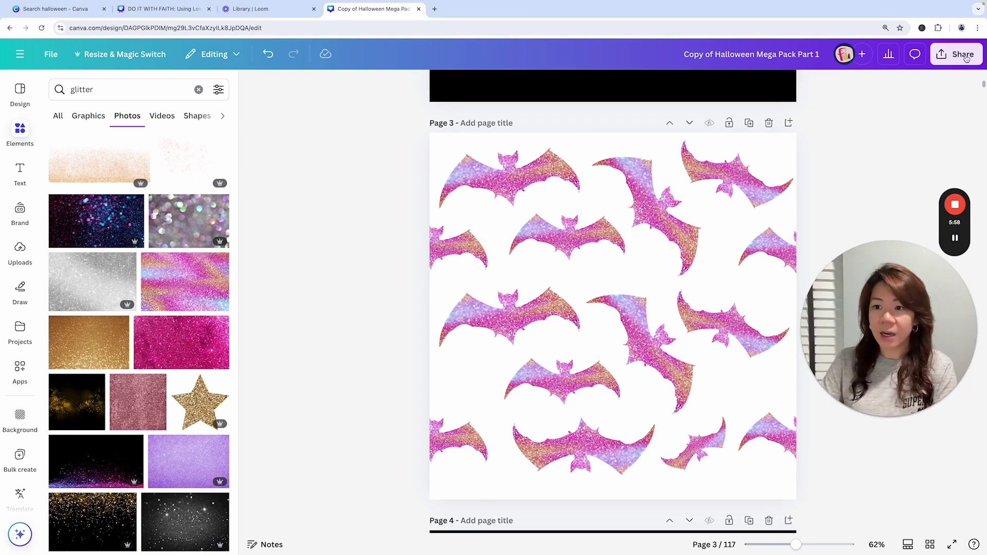
Set up a download of only page 3 with a transparent background
left_click_drag(909, 281, 332, 151)
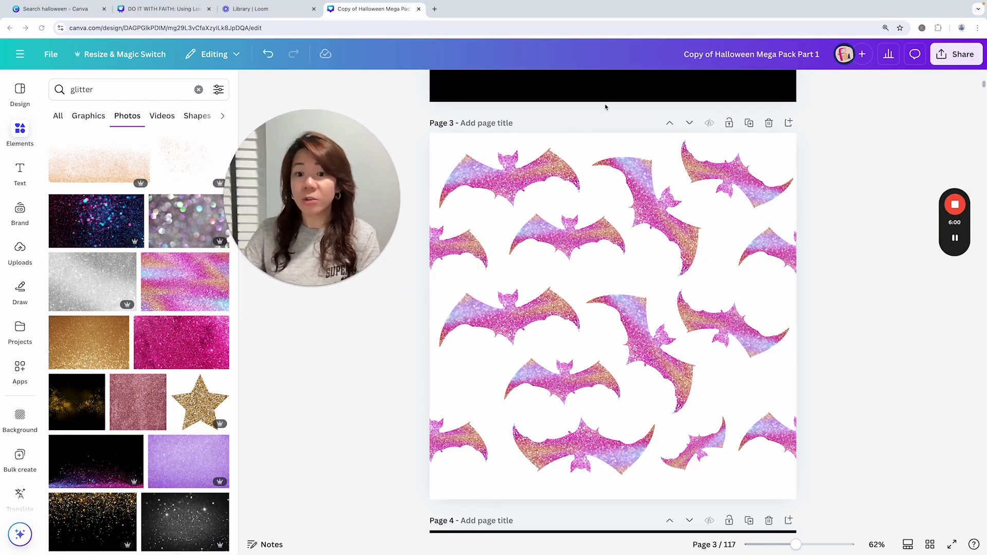
left_click(605, 141)
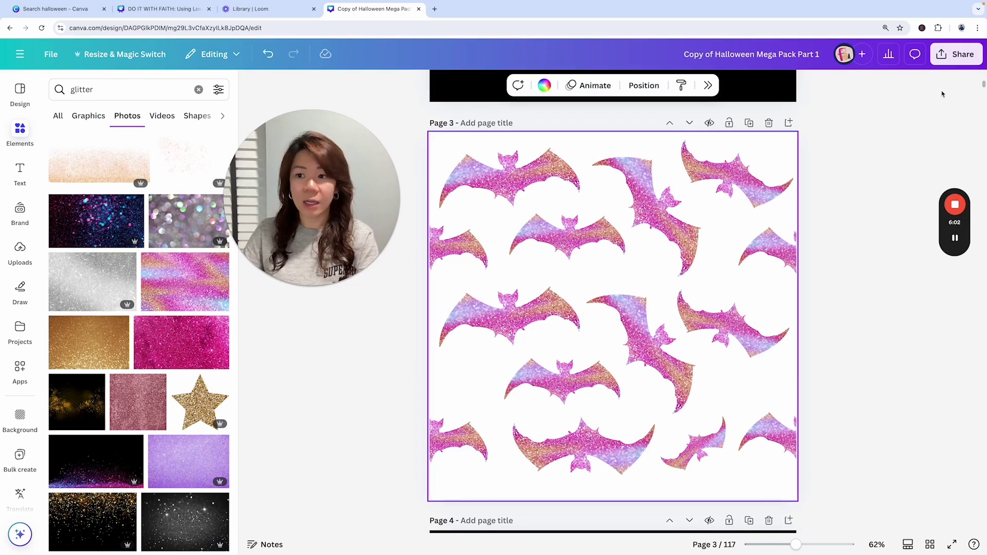
left_click(957, 54)
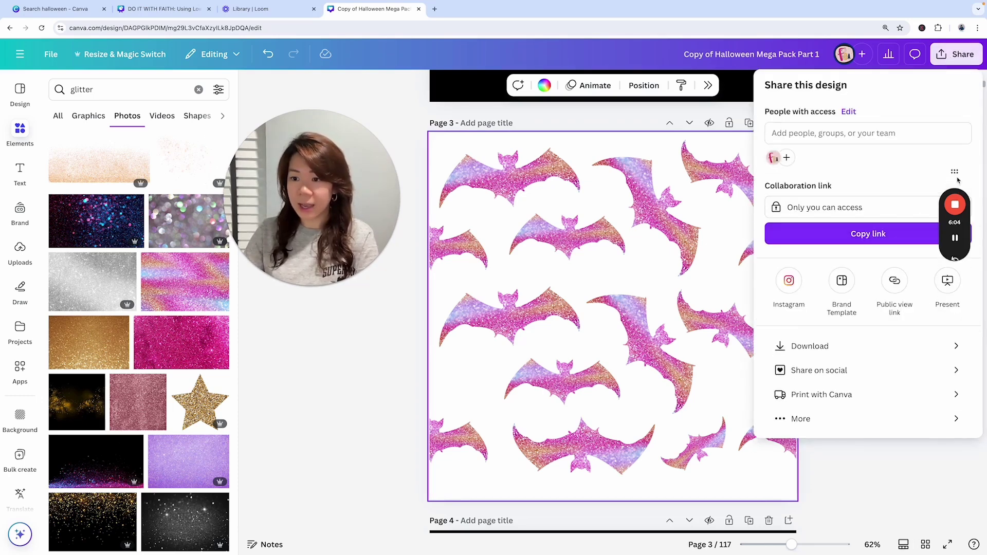
left_click_drag(955, 174, 960, 431)
left_click(859, 347)
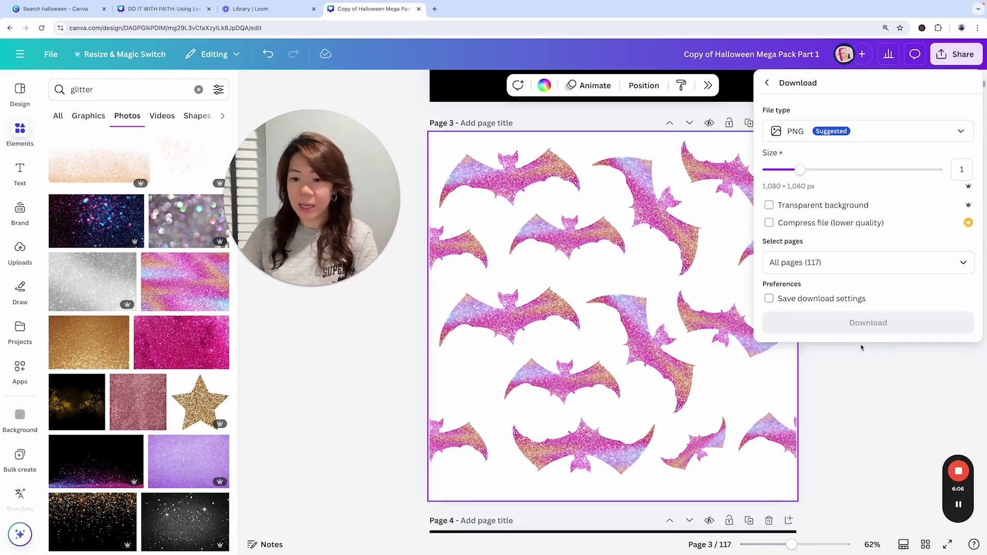
left_click(810, 208)
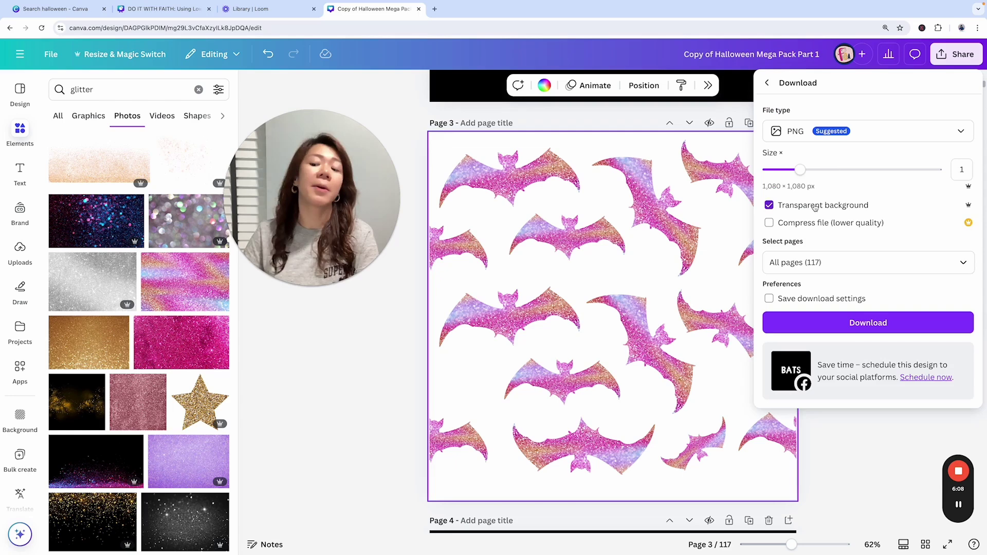
left_click(854, 263)
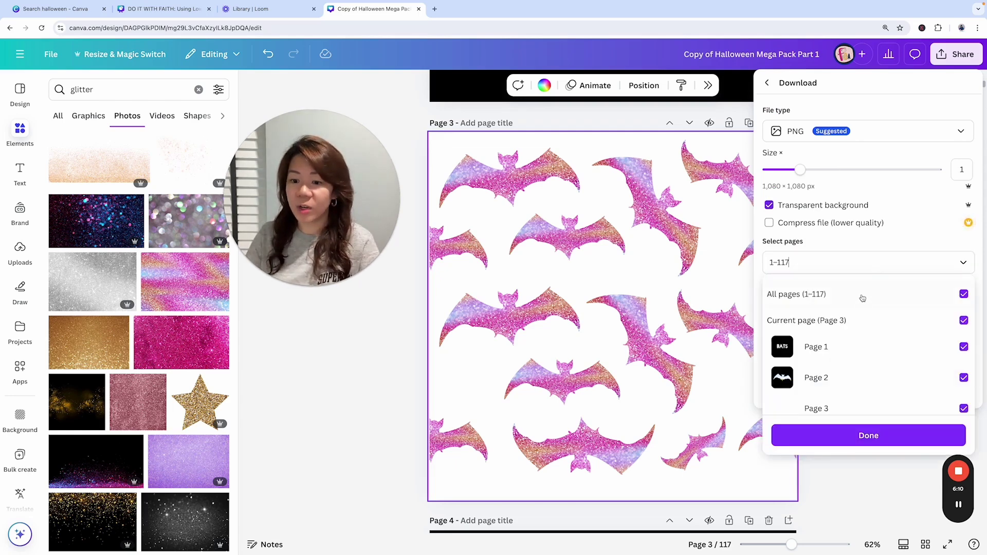
left_click(809, 321)
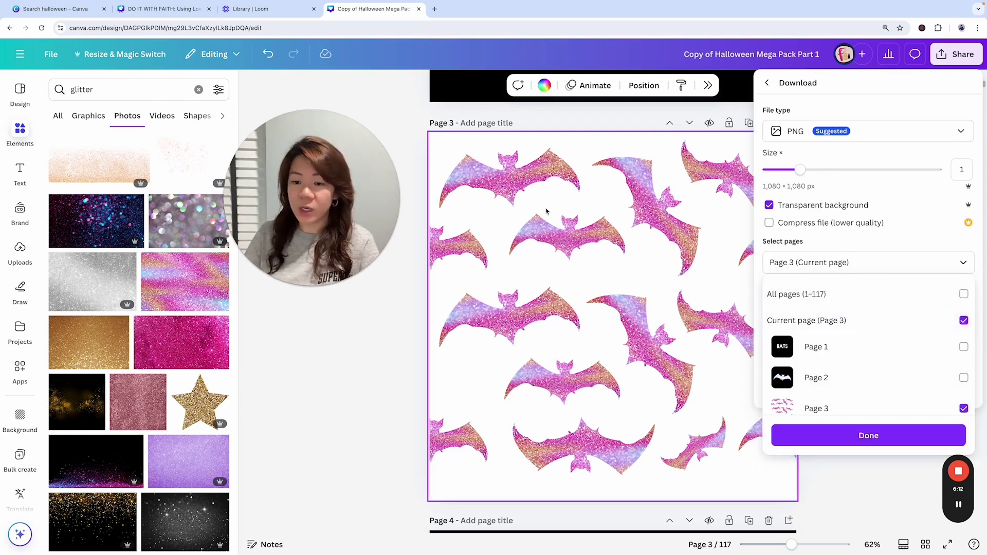
left_click(882, 436)
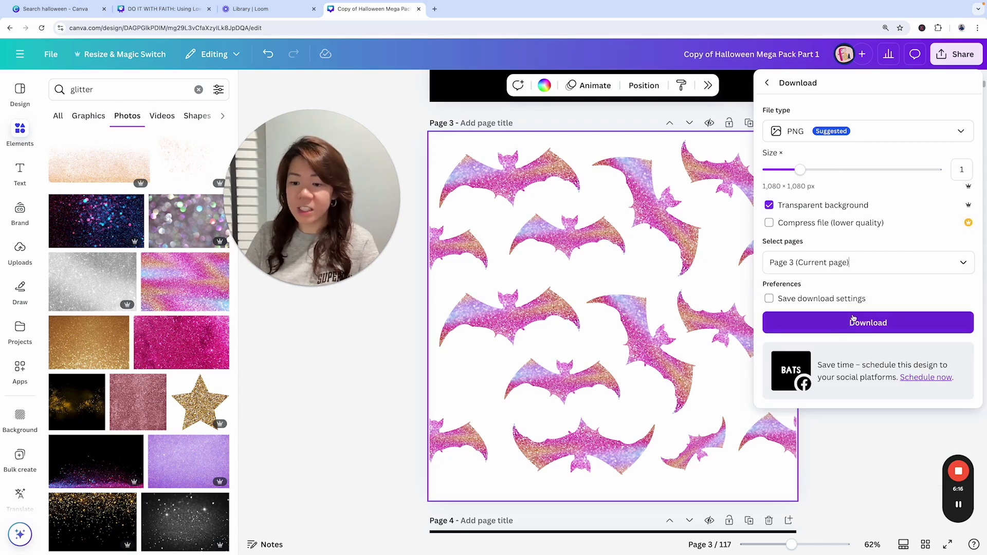
Reduce the export size to 945 × 945 px and download the PNG
mouse_move(801, 170)
left_mouse_down()
mouse_move(770, 177)
mouse_move(800, 175)
left_mouse_up()
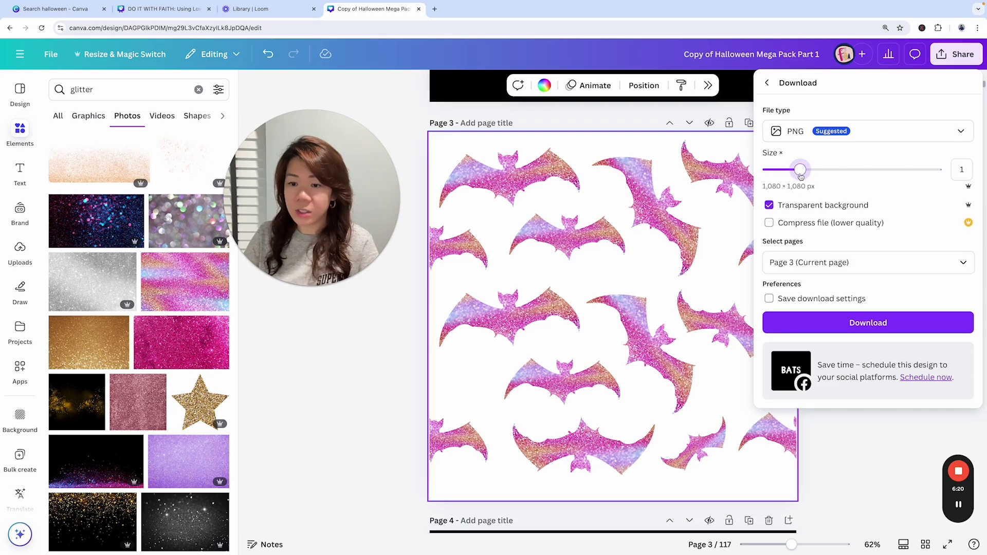
left_click(893, 328)
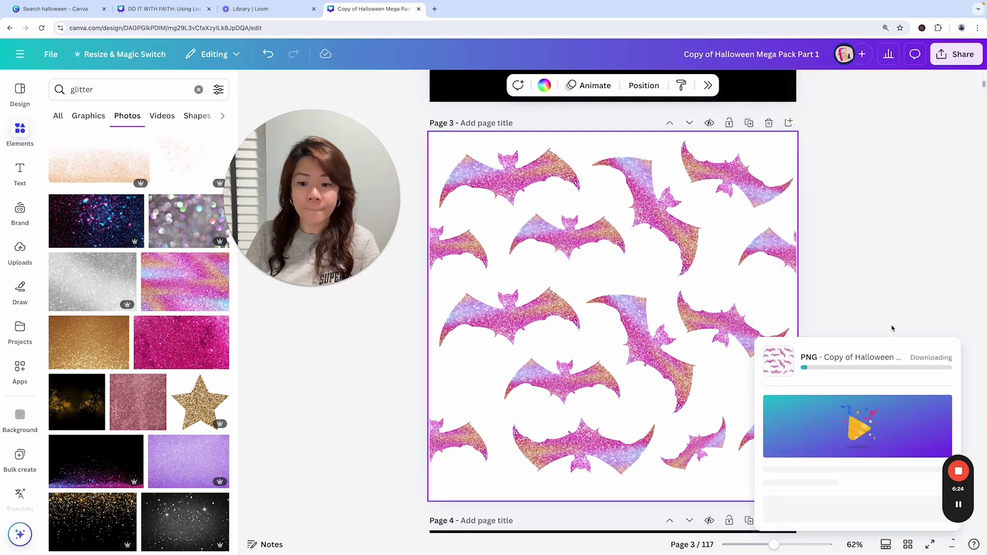
left_click(865, 258)
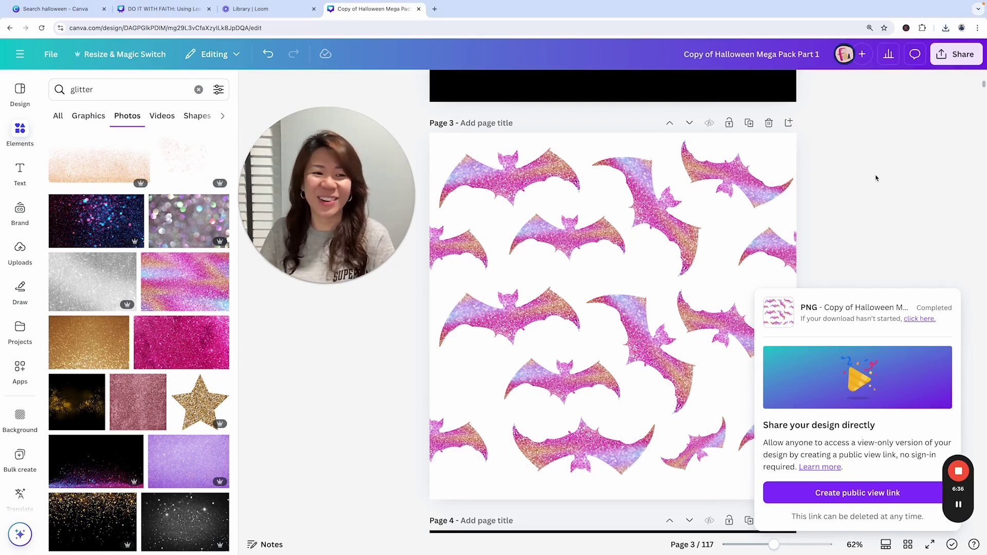
Enter a custom size of 3600 × 3600 px for a new design from the File menu
left_click(49, 54)
left_click(103, 135)
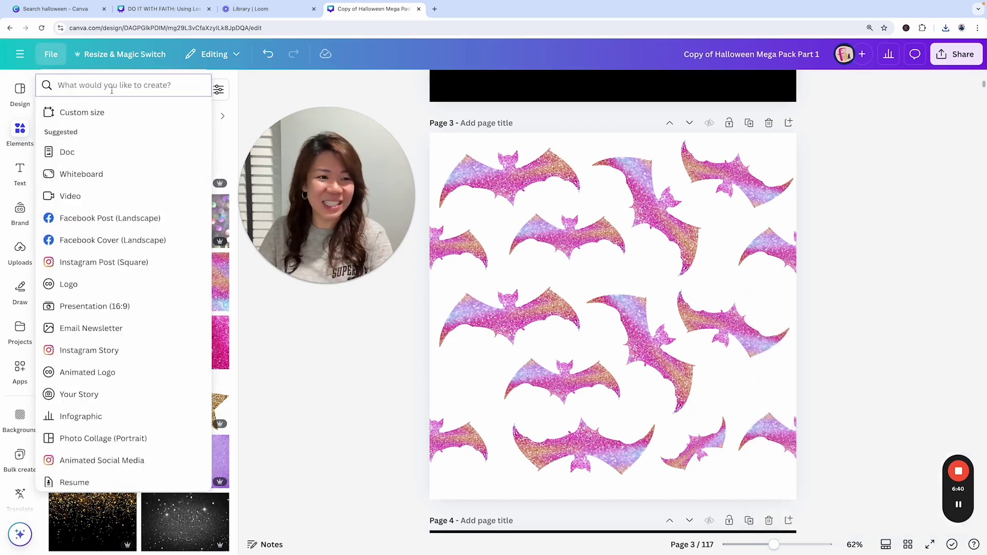
left_click(98, 111)
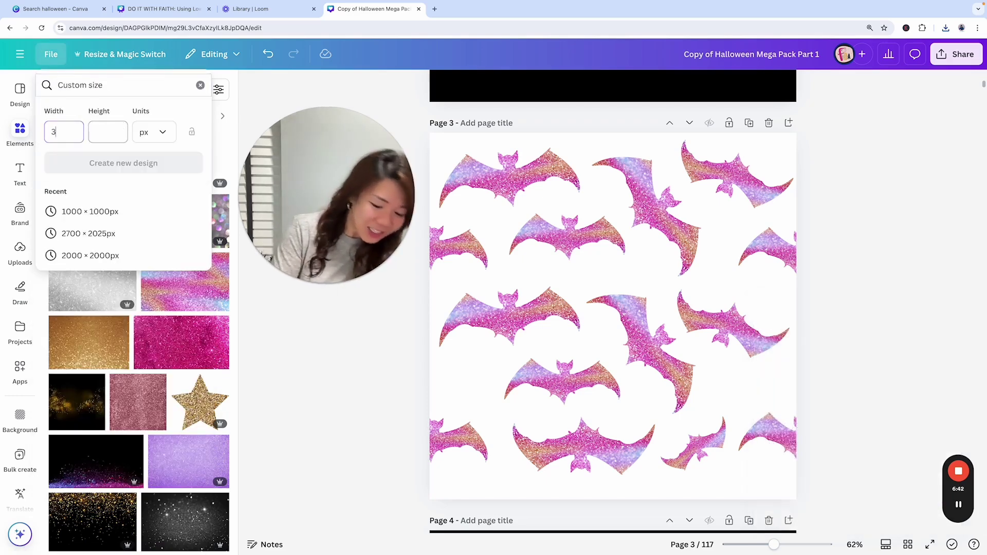
type("600")
key("Tab")
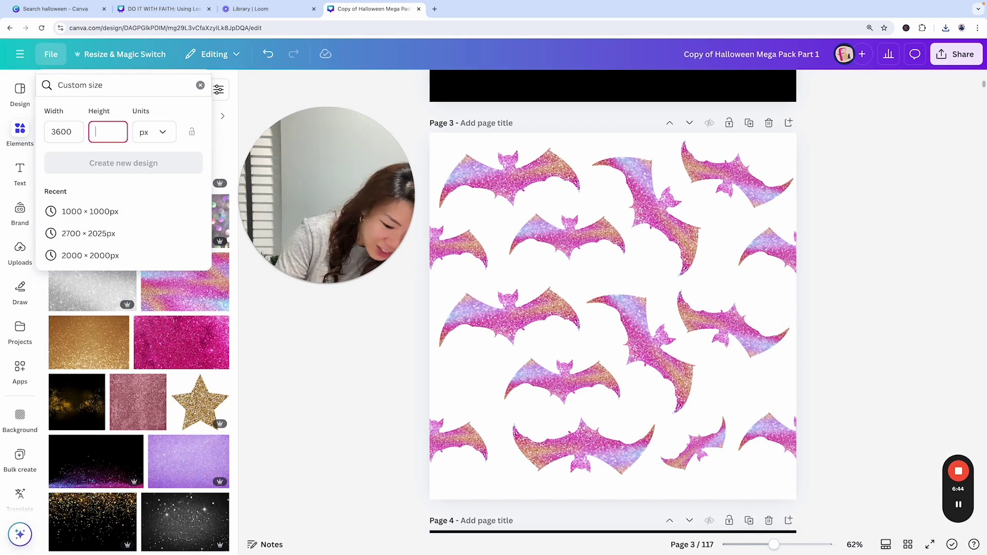
type("20")
key("BackSpace")
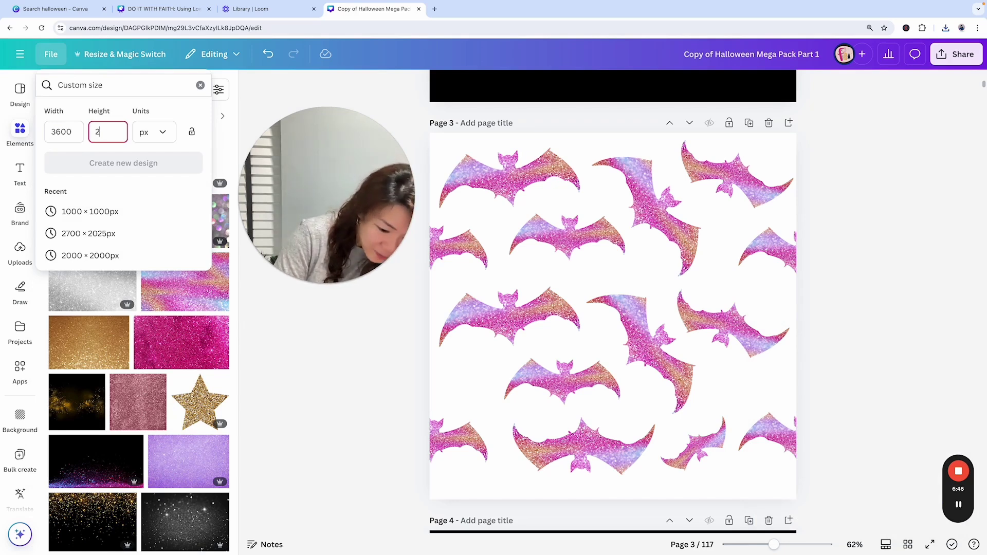
key("BackSpace")
type("3600")
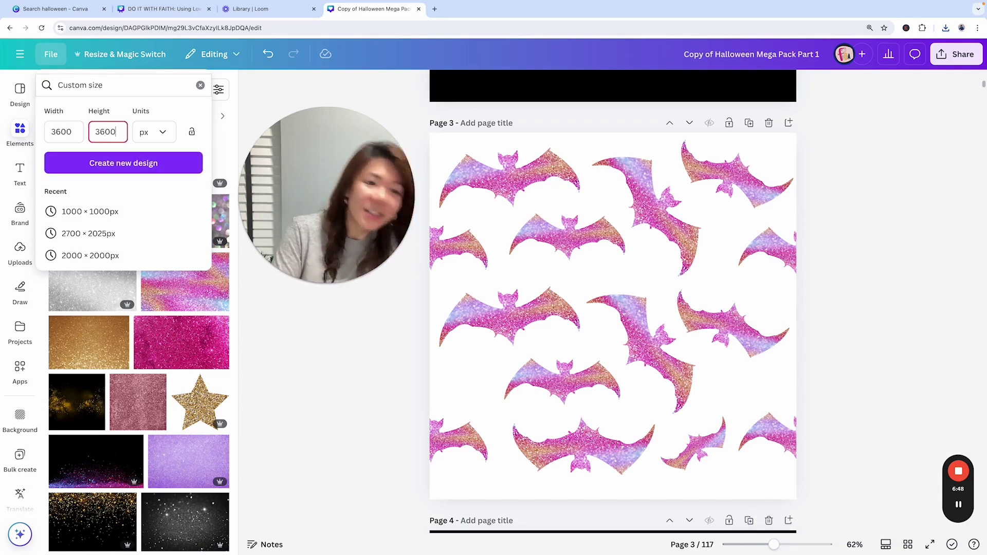
Create the 3600 × 3600 px design and upload the downloaded bat pattern PNG onto its page
left_click(117, 166)
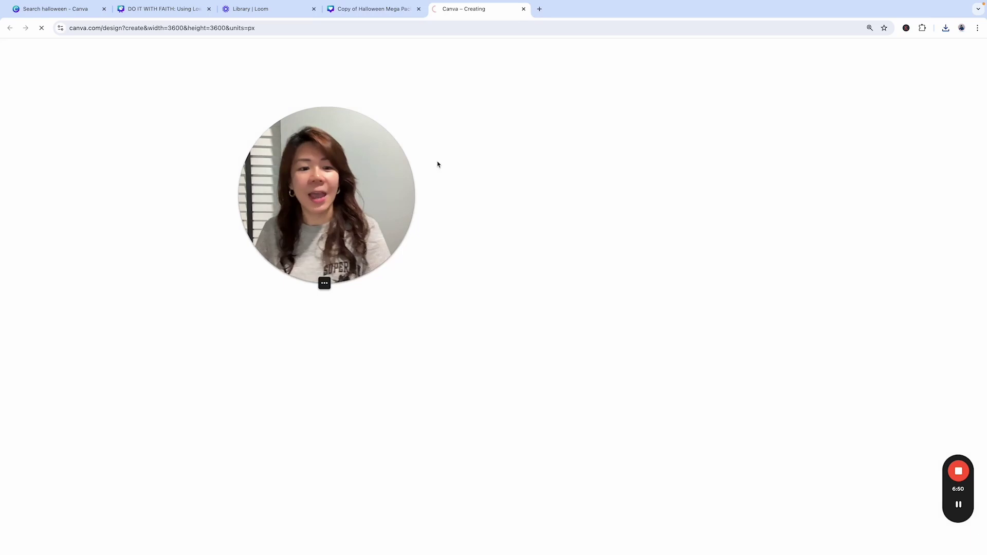
left_click_drag(399, 170, 958, 149)
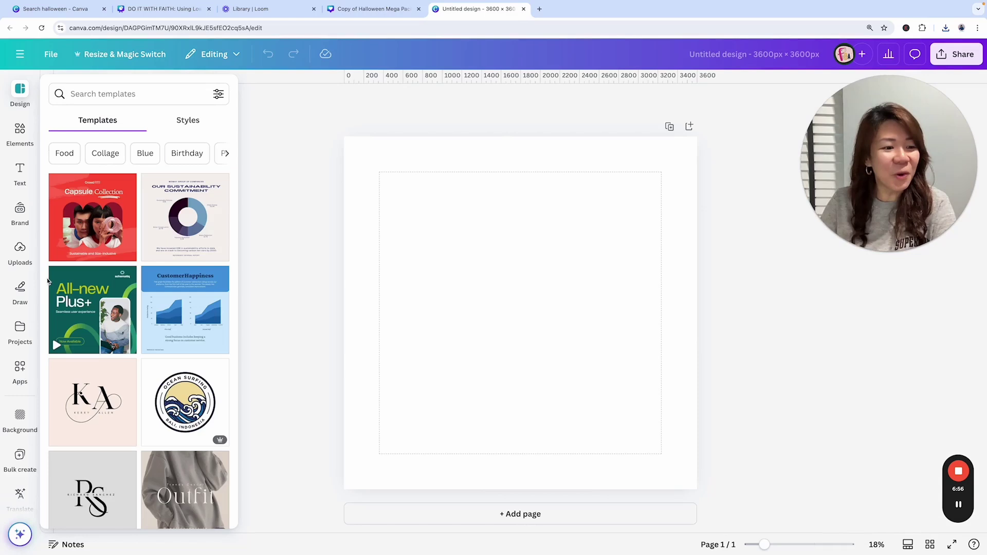
left_click(19, 252)
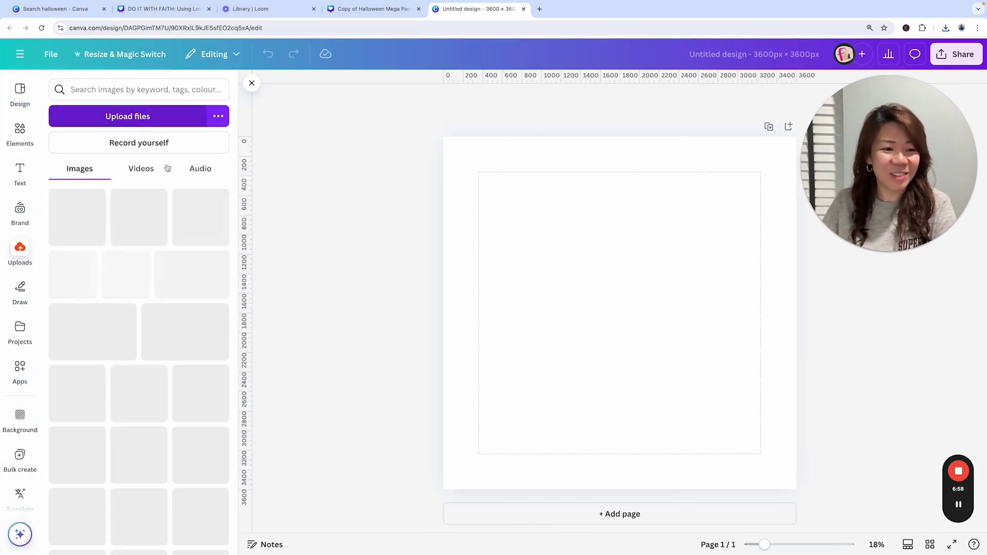
left_click(155, 118)
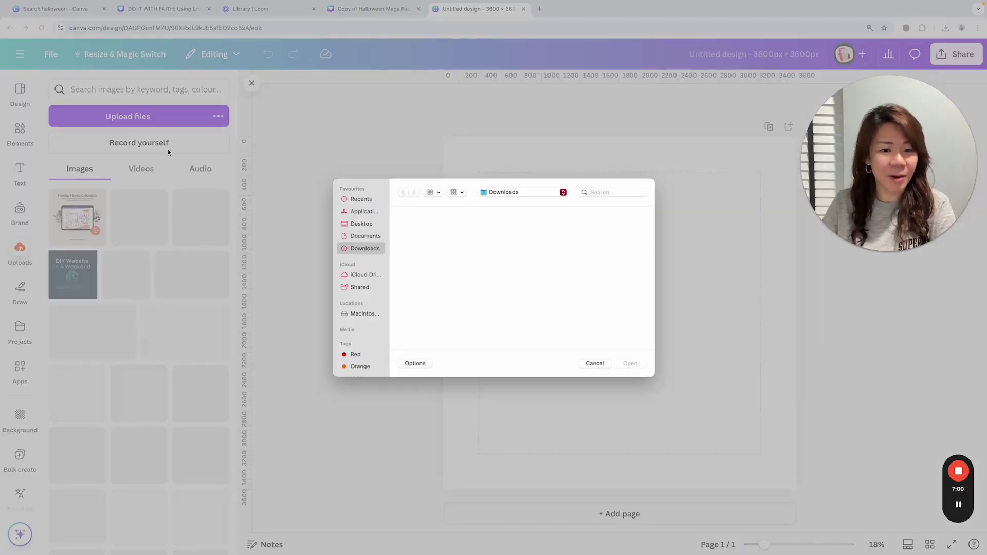
left_click(415, 240)
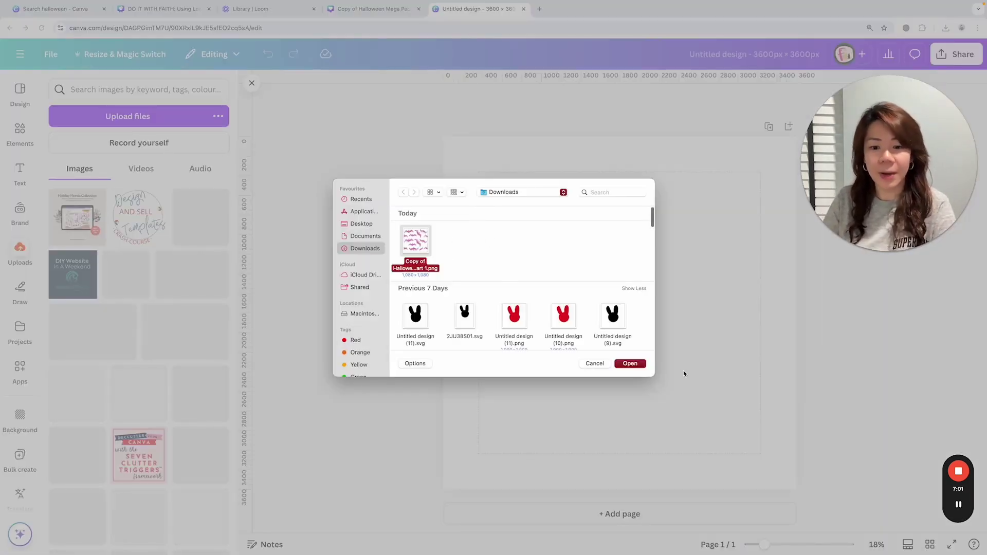
left_click(640, 366)
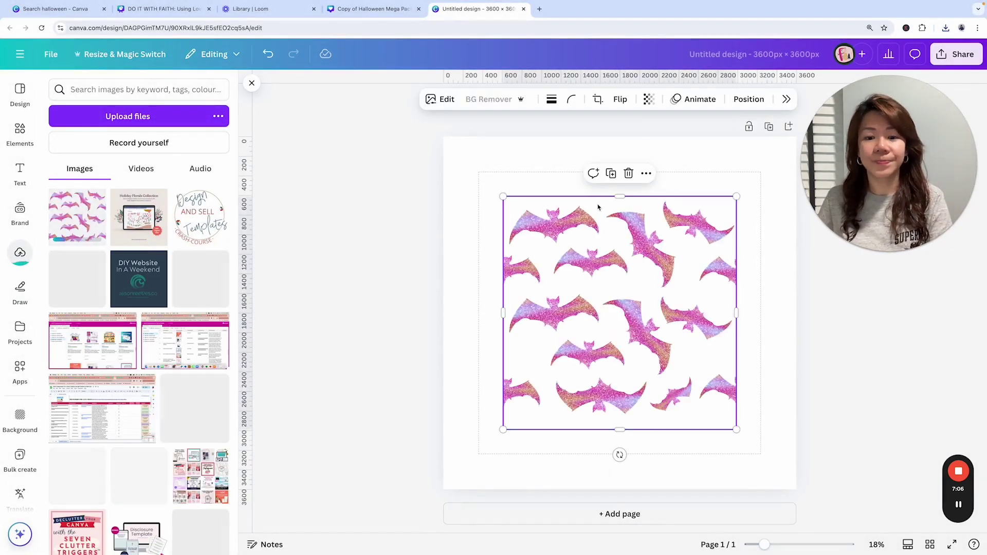
Set the page background to dark navy and close the uploads and colour panels
left_click(532, 159)
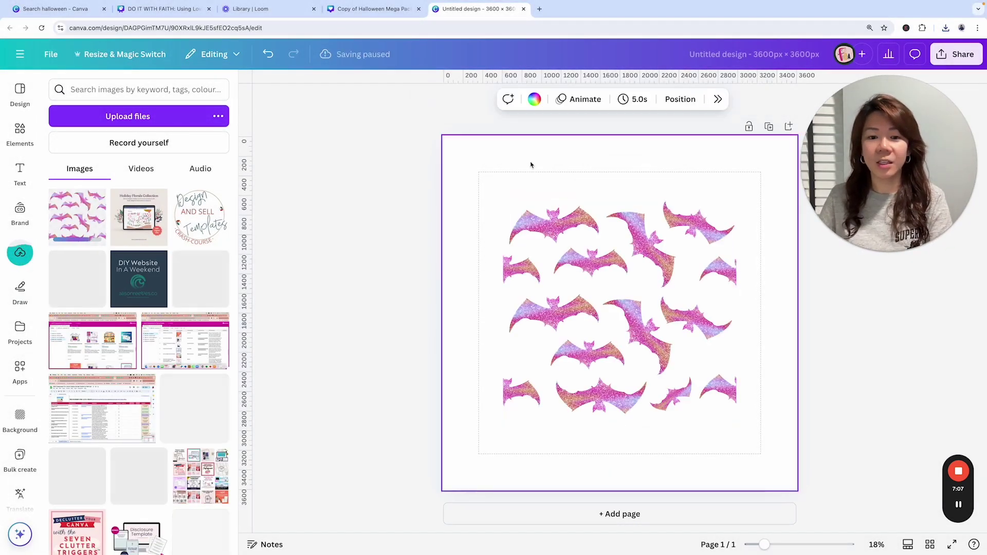
left_click(535, 100)
left_click(935, 337)
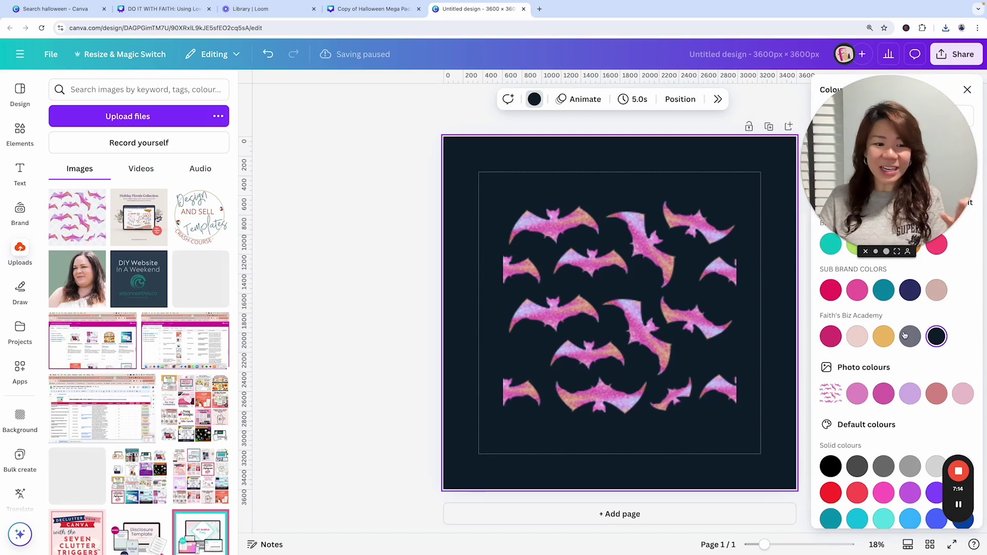
left_click(238, 309)
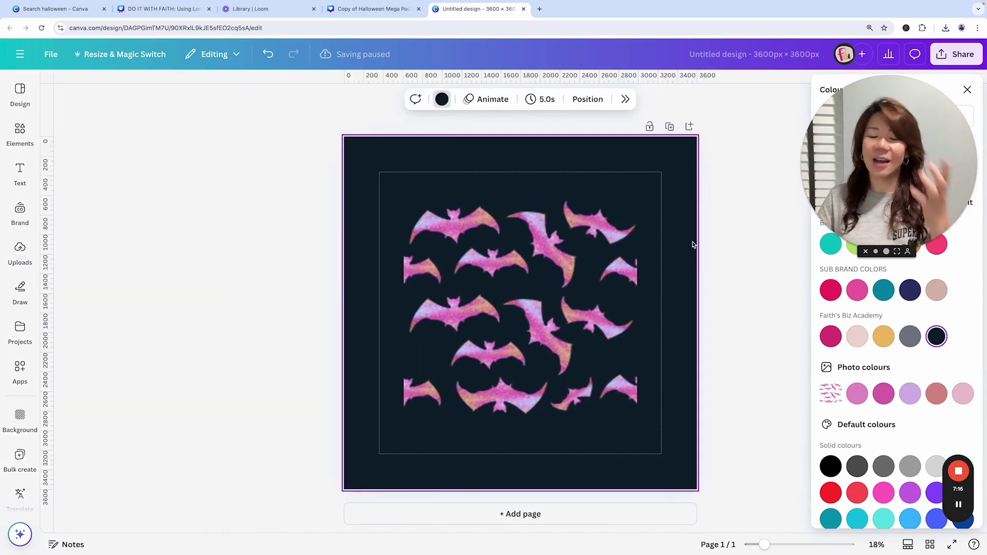
left_click(763, 220)
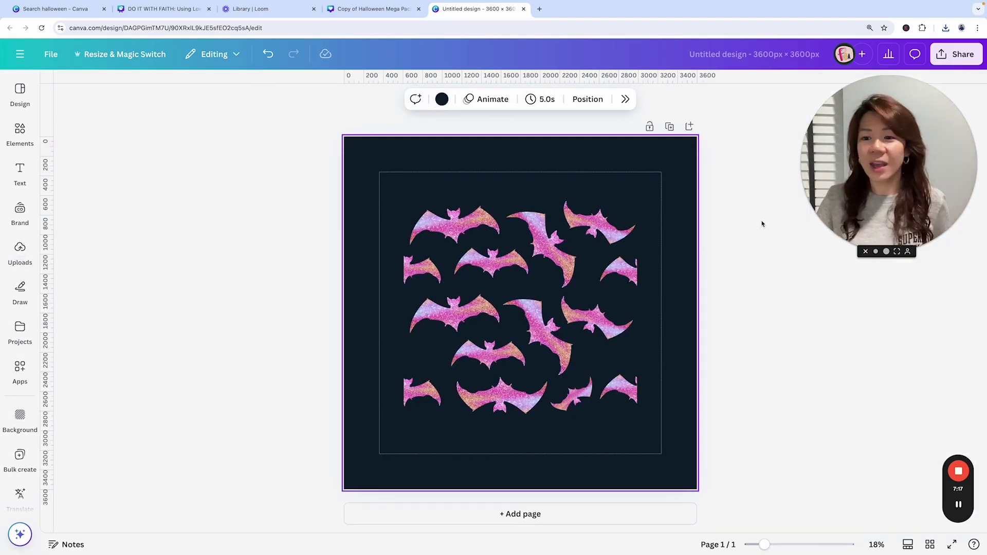
left_click(631, 212)
Resize the bat pattern to 1800 × 1800 px in the page's top-left corner
left_click_drag(637, 431, 487, 279)
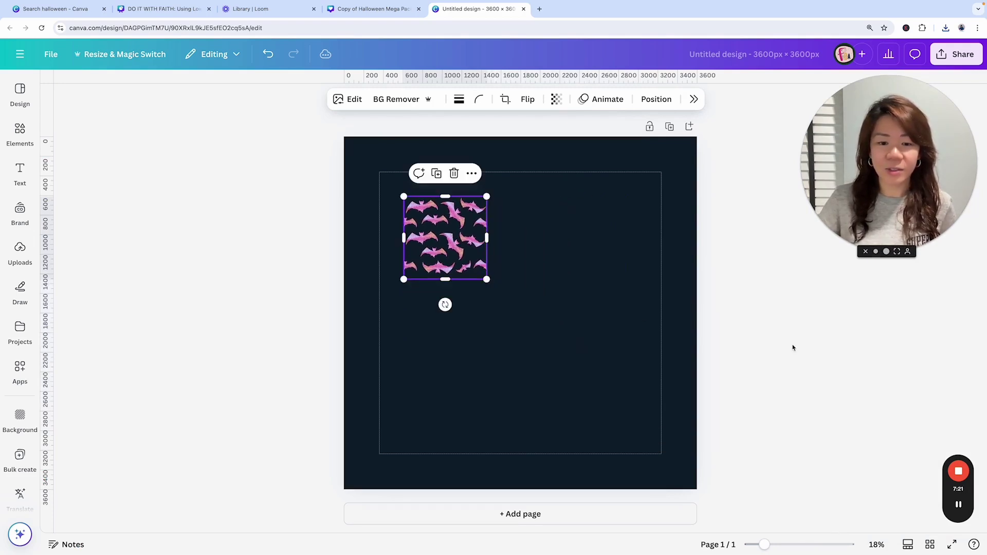
left_click(633, 284)
left_click_drag(456, 235, 397, 175)
left_click_drag(428, 219, 515, 321)
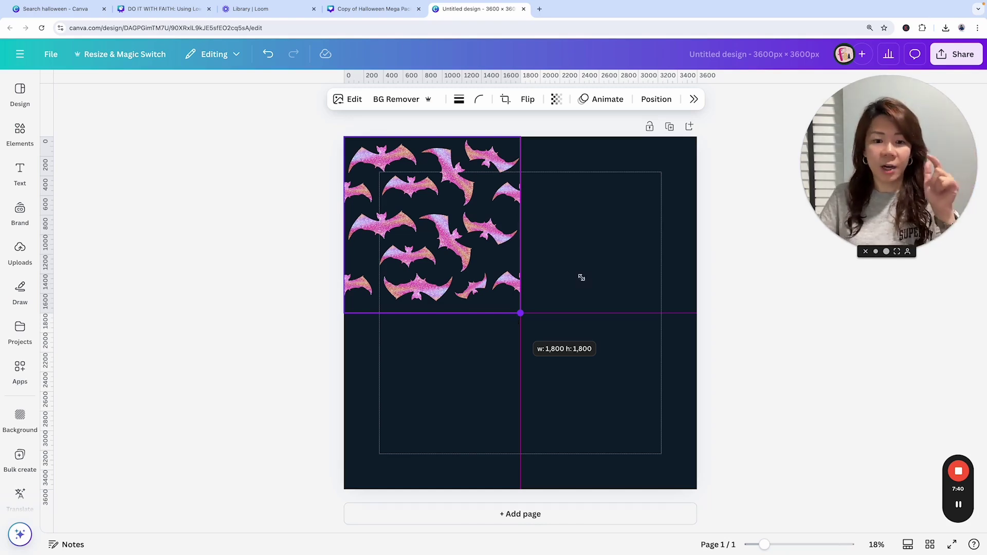
left_click_drag(581, 278, 601, 276)
left_click(602, 276)
Place a copy of the bat tile beside the original across the top half
left_click(477, 251)
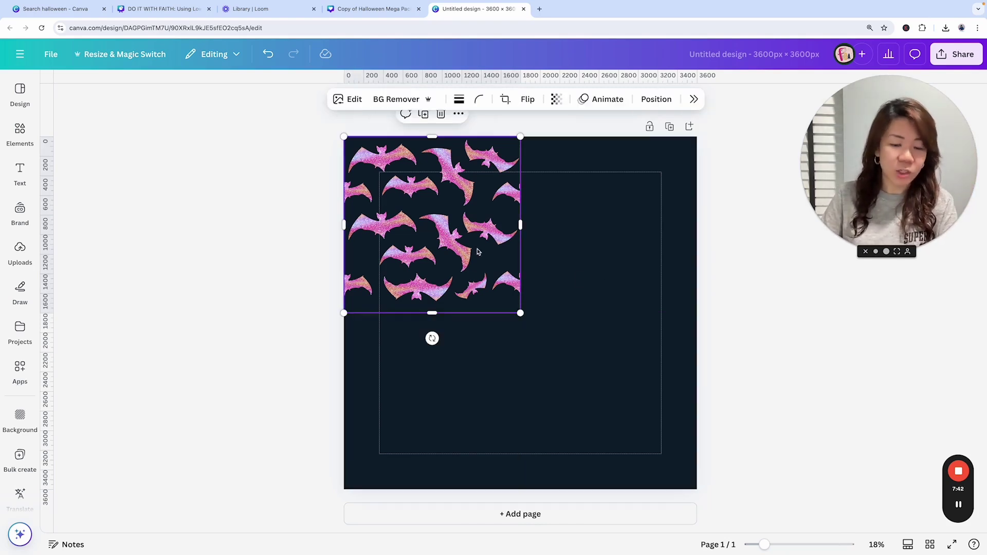
left_click_drag(429, 243, 603, 242)
left_click(662, 264)
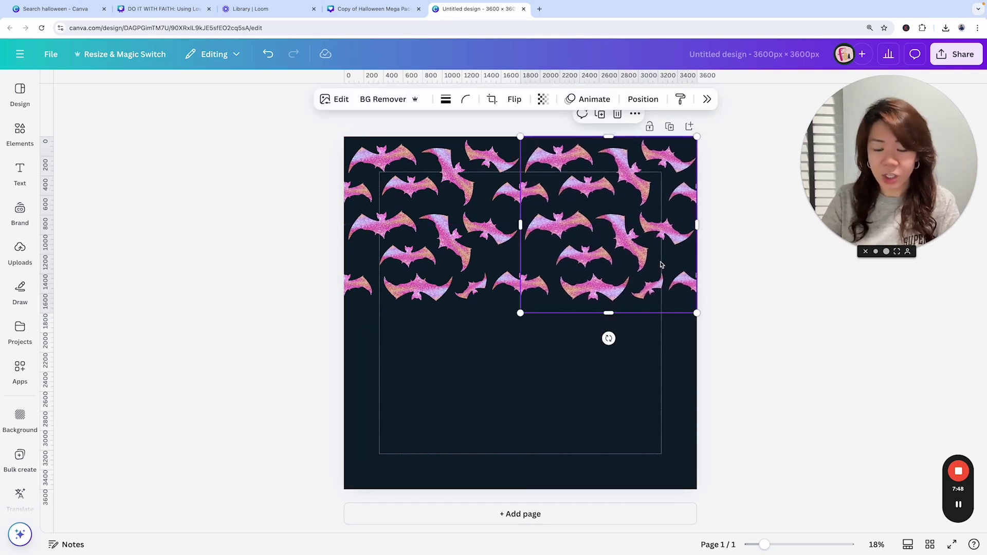
left_click_drag(662, 265, 662, 264)
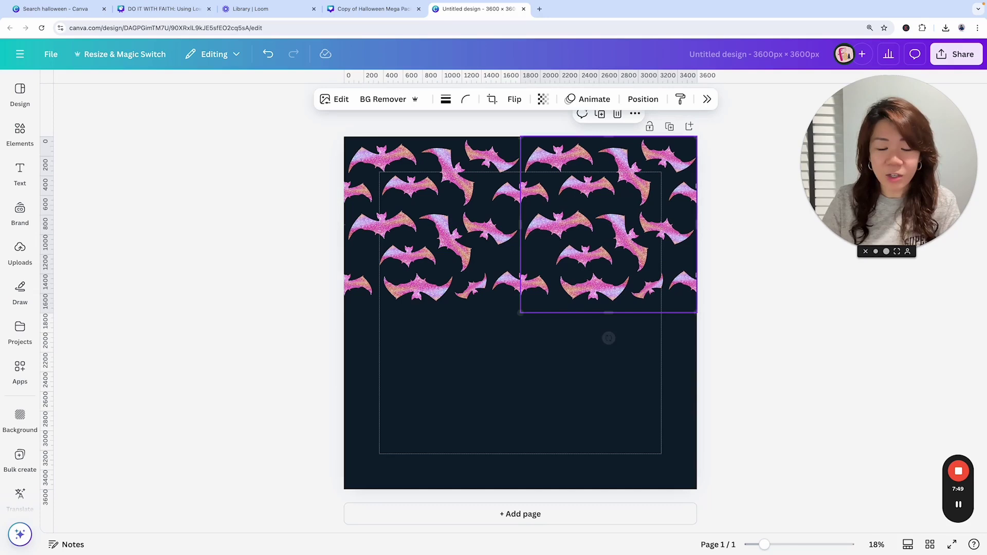
key("Escape")
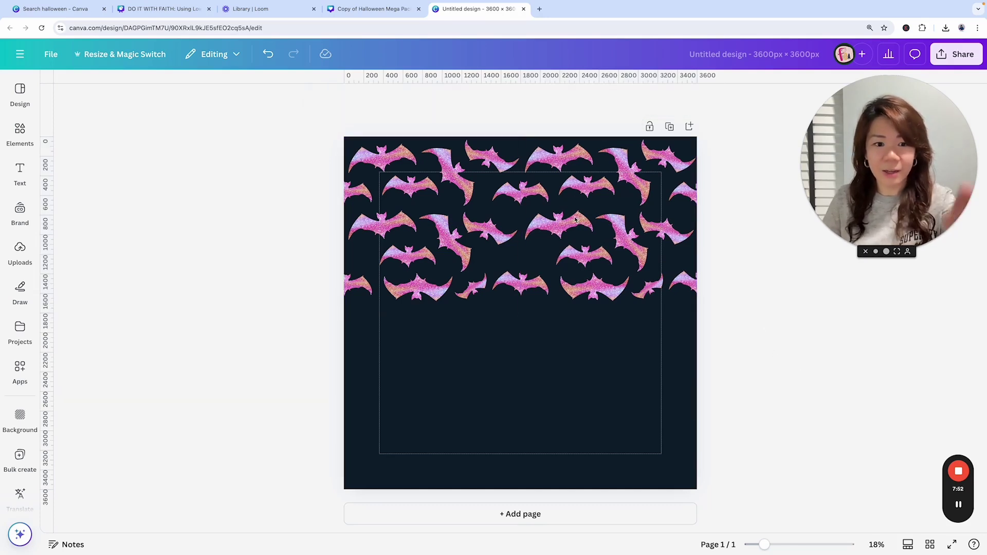
Check the seam between the top tiles, then copy both bat tiles into the bottom half
left_click(778, 544)
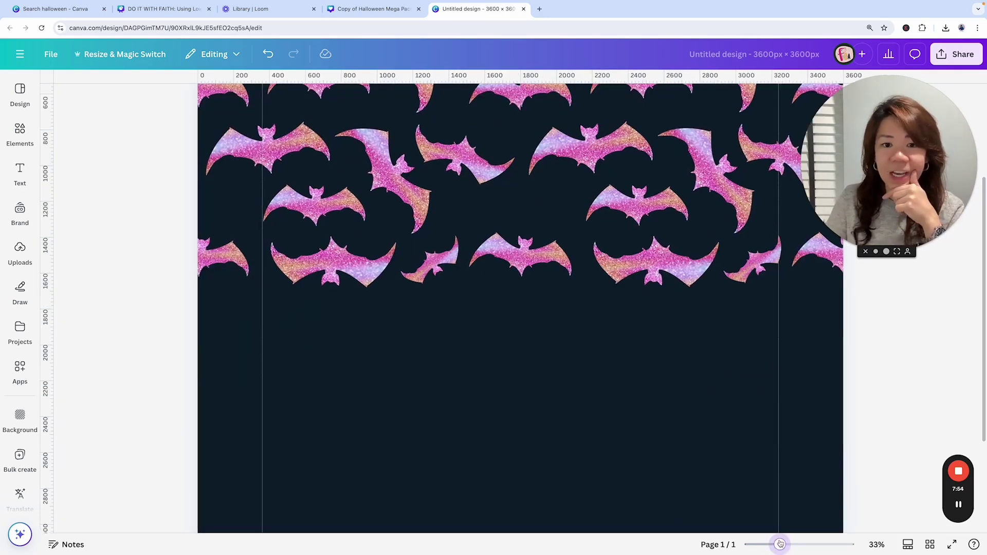
scroll(652, 376, "up", 3)
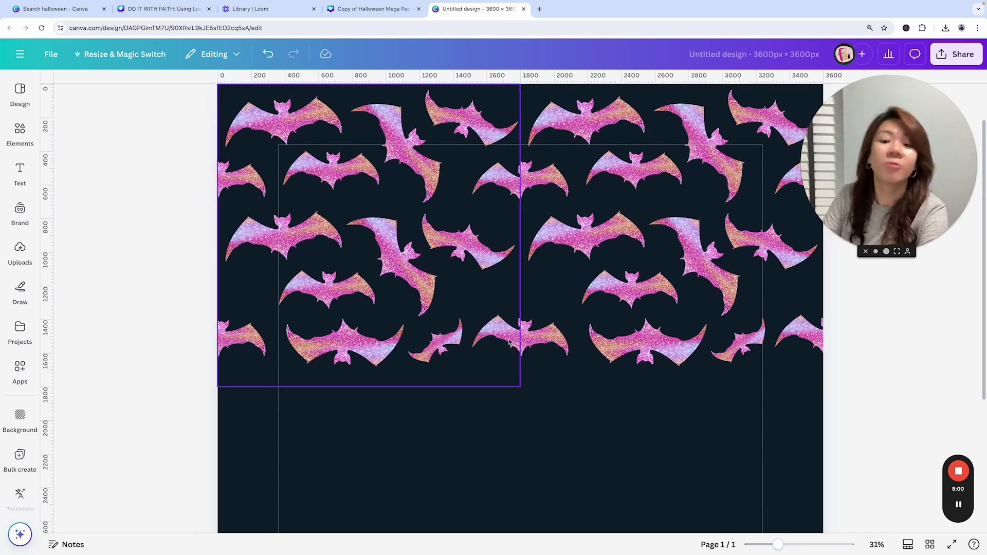
left_click_drag(776, 547, 767, 546)
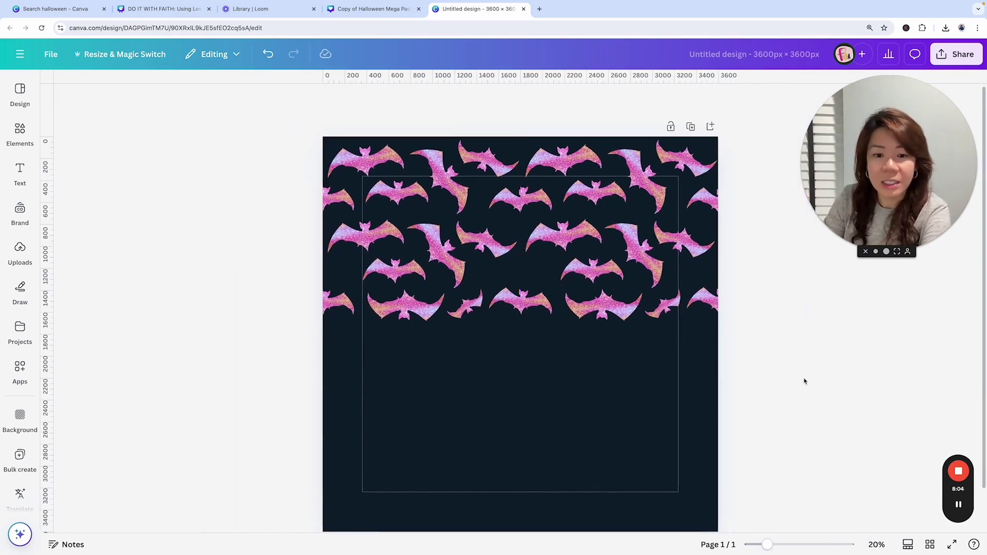
scroll(802, 379, "down", 2)
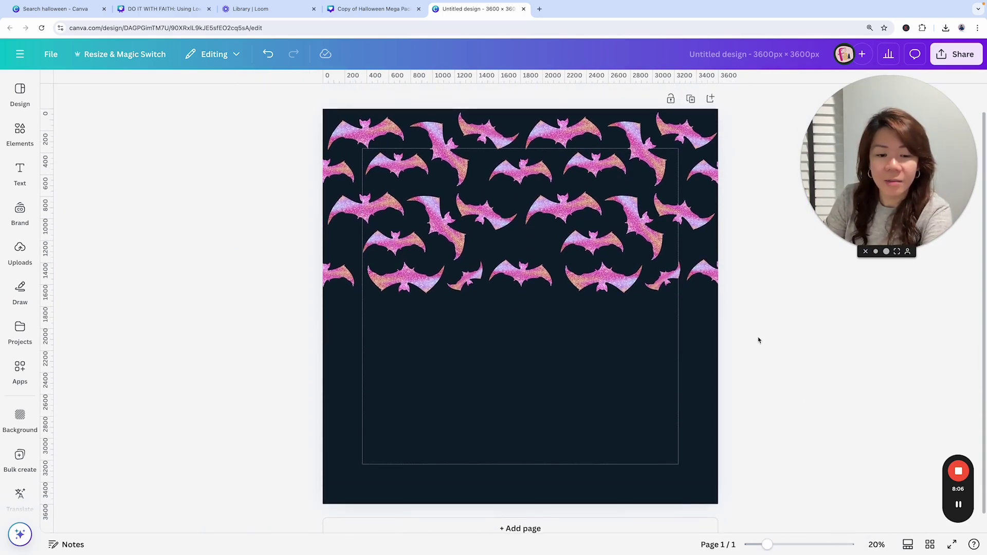
left_click_drag(758, 337, 398, 364)
left_click(742, 356)
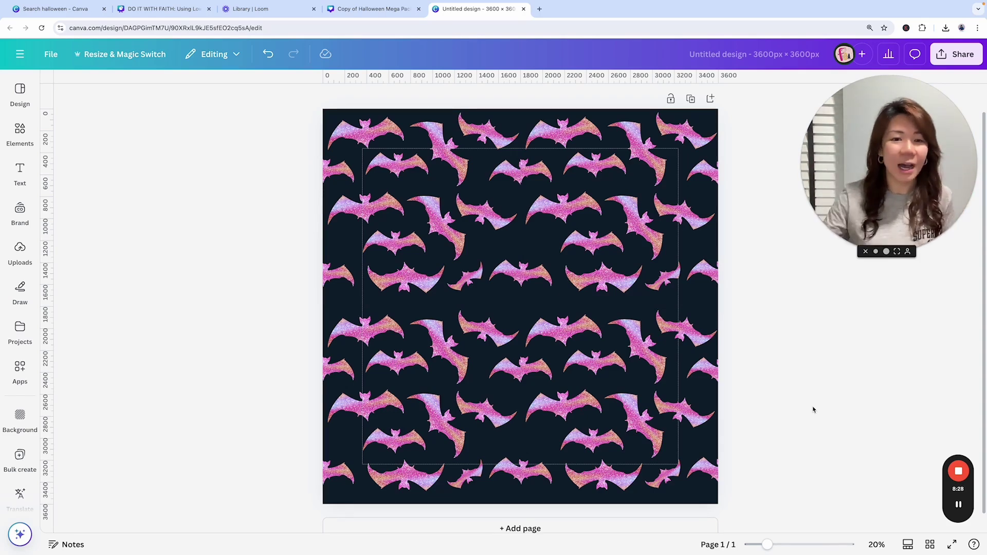
Return to the Halloween Mega Pack design and locate page 3 in the page grid view
left_click(360, 10)
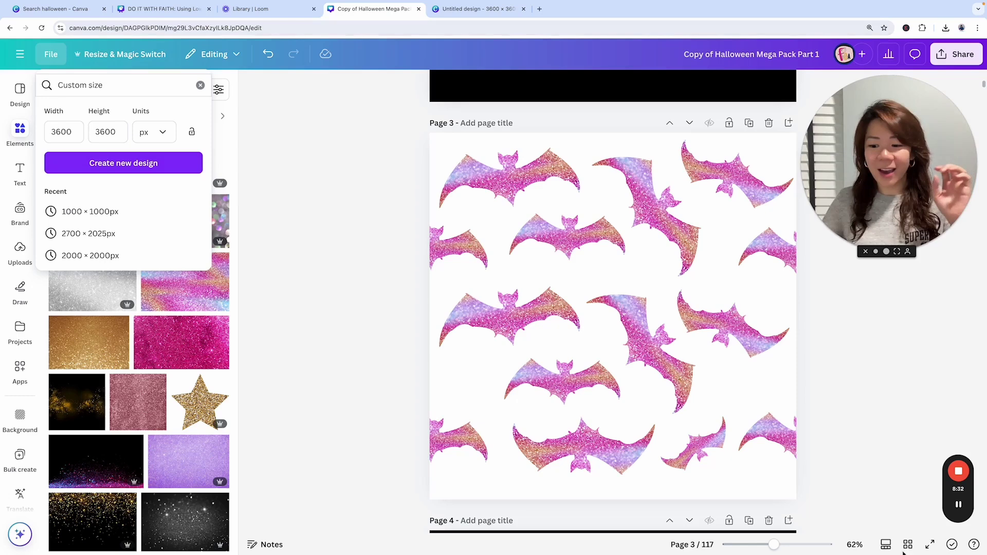
key("Escape")
key("super+alt+g")
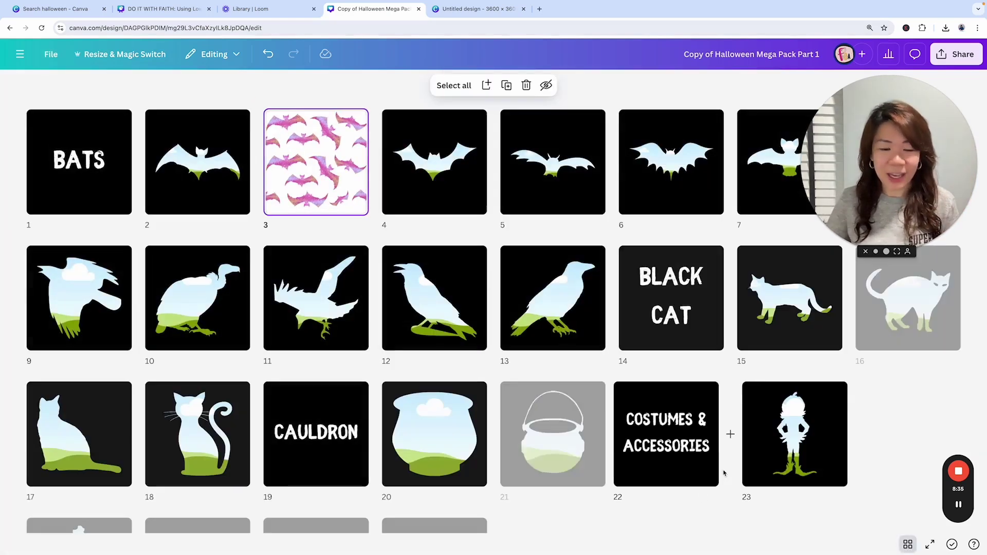
scroll(458, 384, "down", 1)
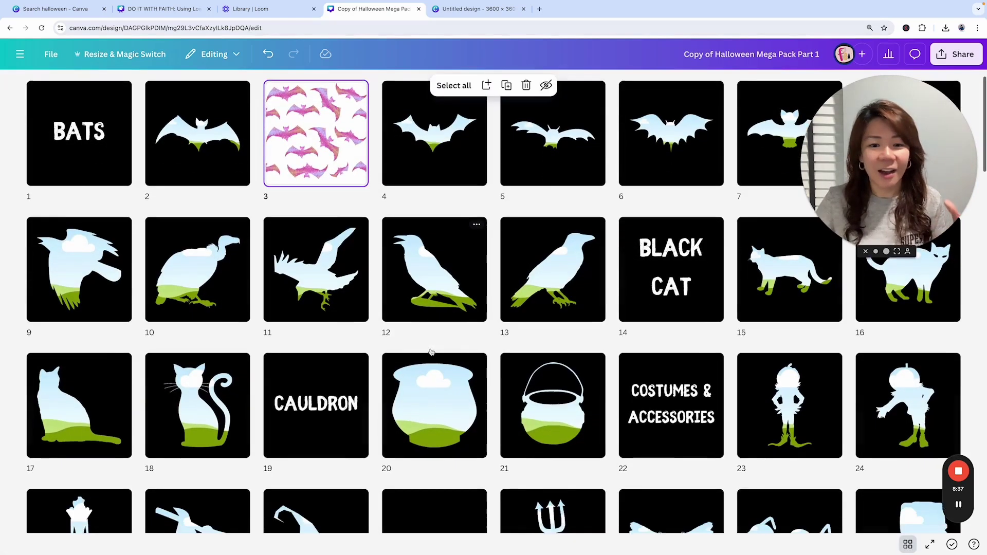
scroll(457, 385, "up", 1)
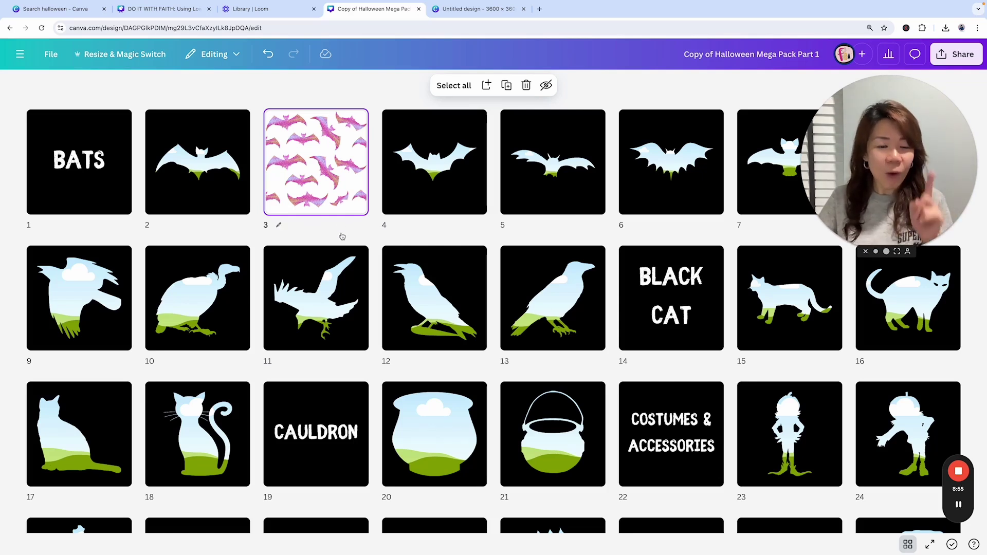
On page 3, recolour the central diagonal bat solid dark magenta after trying other swatches
double_click(339, 165)
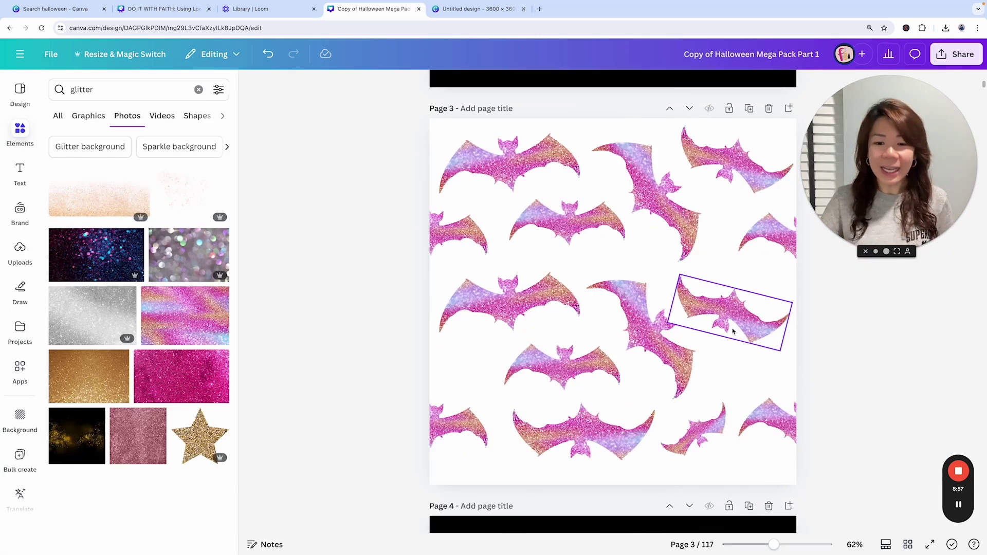
left_click(631, 333)
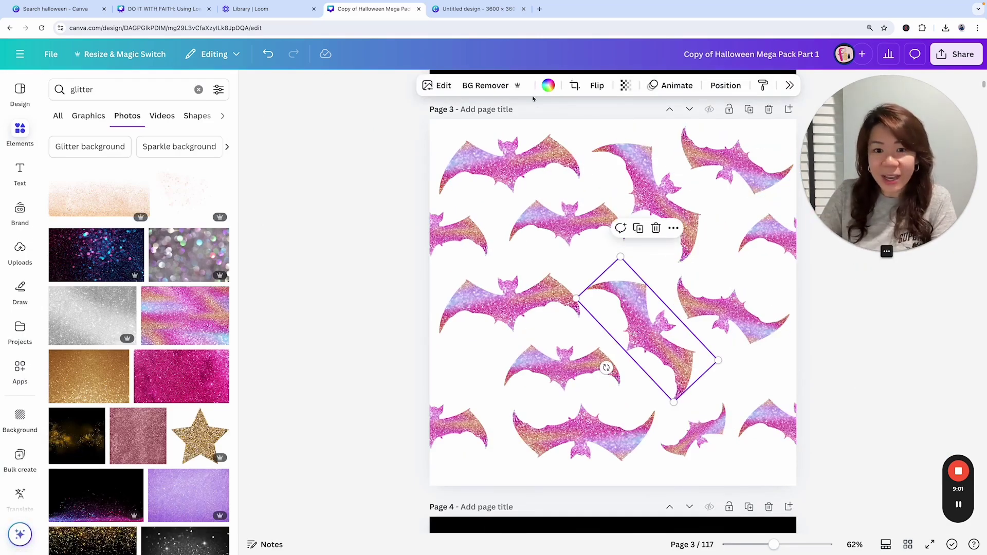
left_click(547, 86)
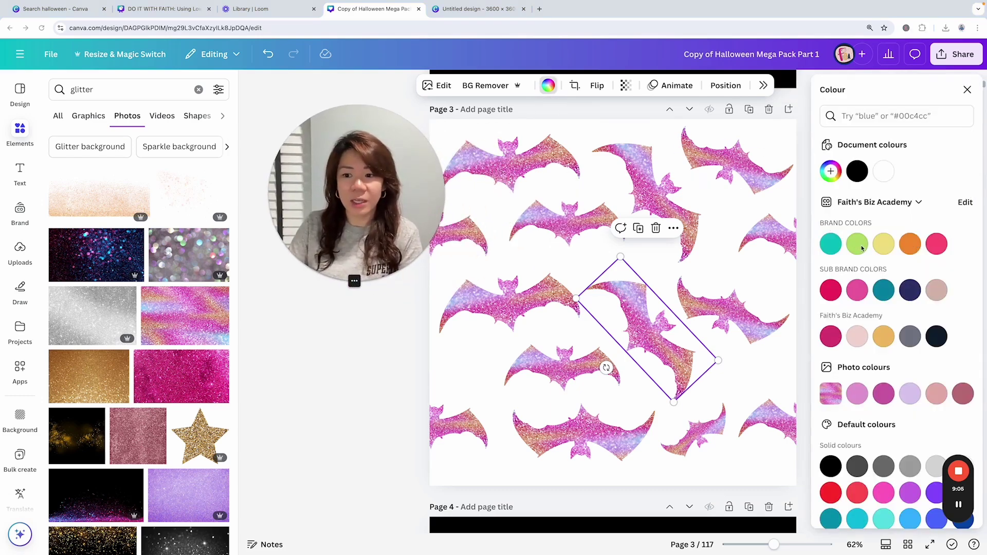
left_click(857, 244)
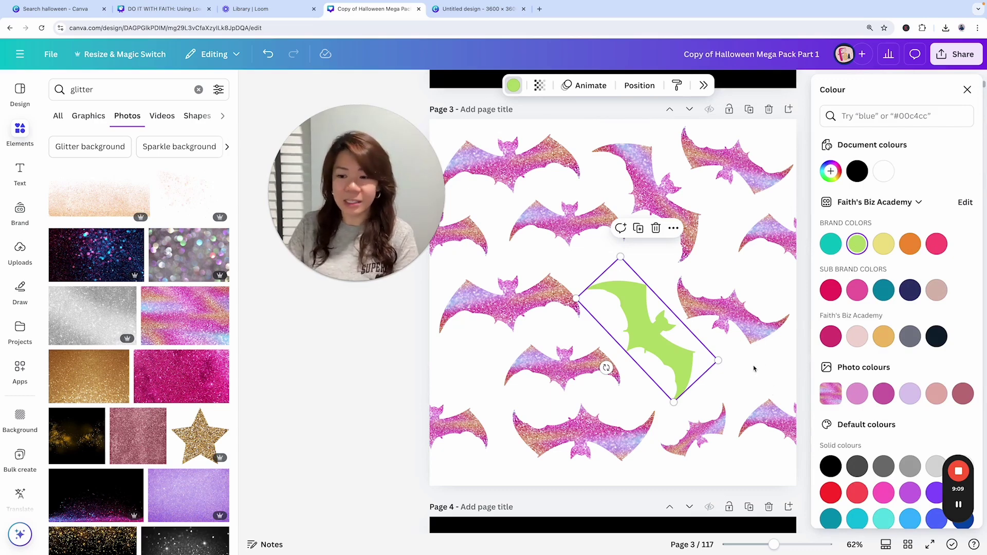
left_click(910, 290)
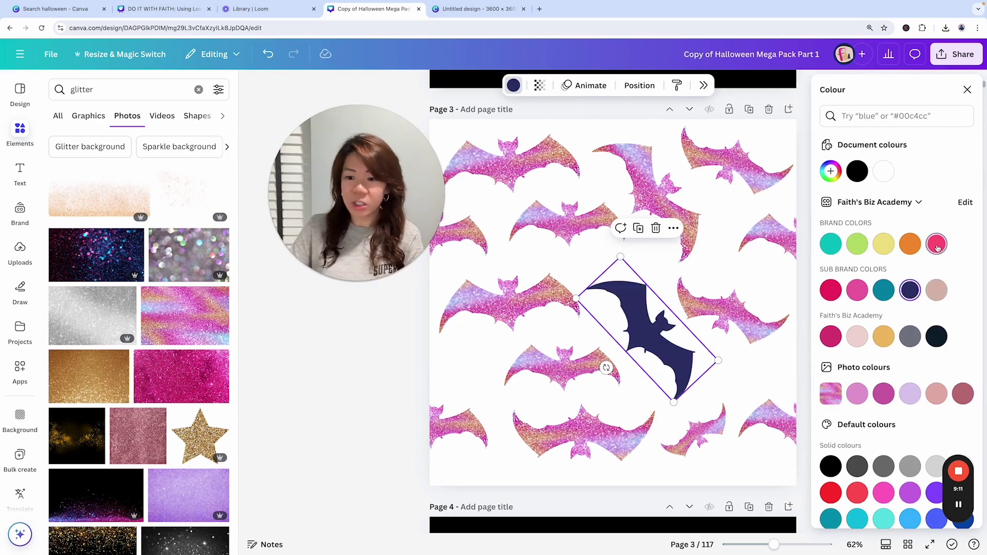
left_click(936, 243)
left_click(837, 339)
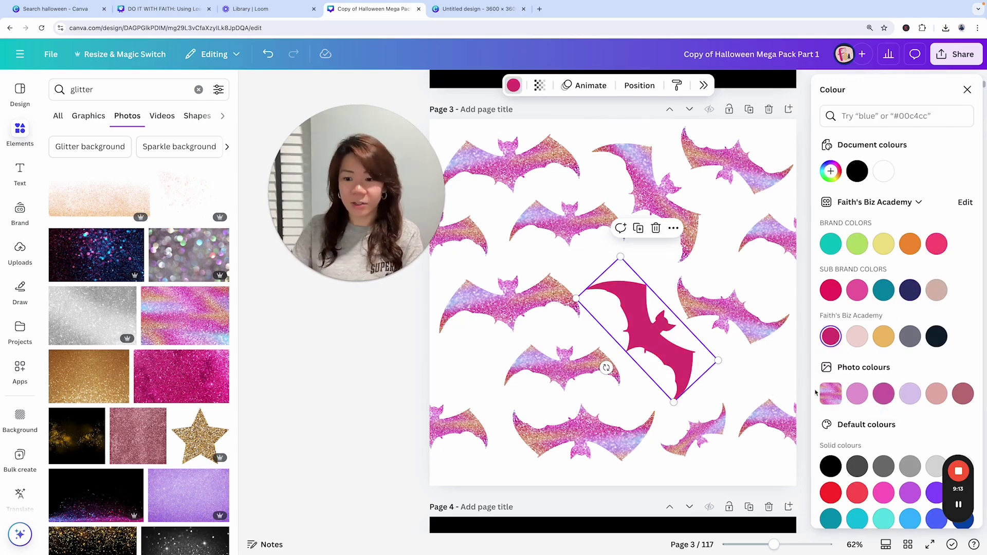
Colour the top, lower-left and lower-right edge bats solid magenta, then close the colour panel
left_click(535, 216)
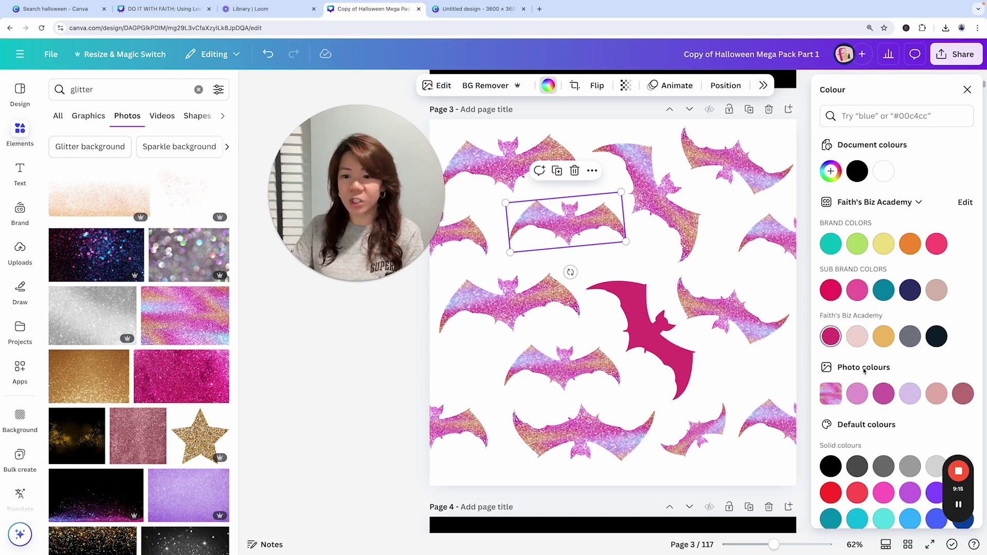
left_click(883, 396)
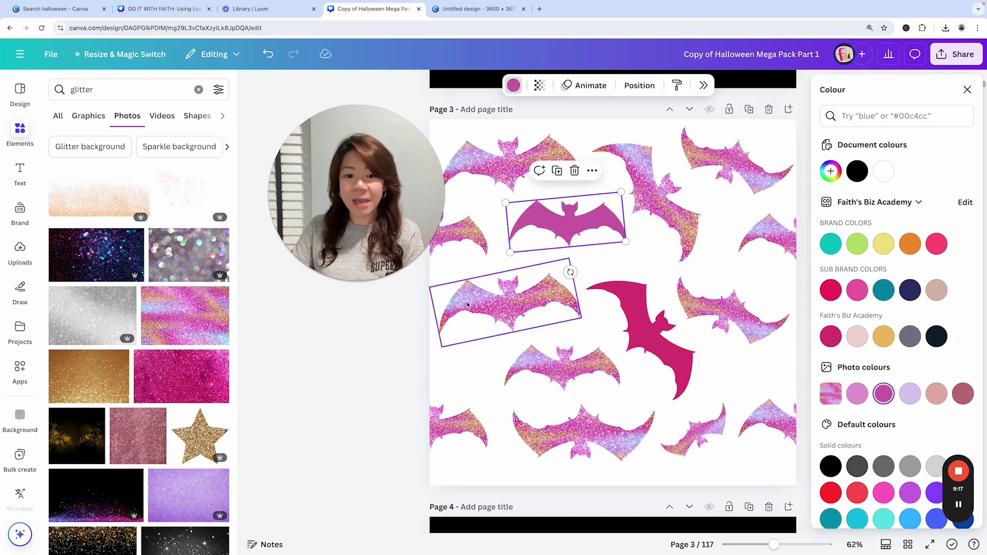
left_click(469, 431)
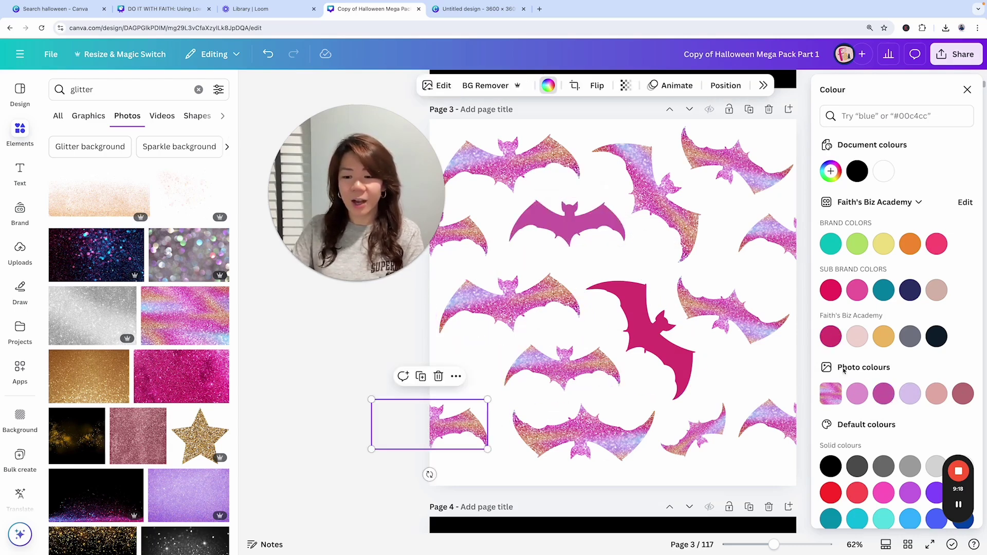
left_click(883, 394)
key("Tab")
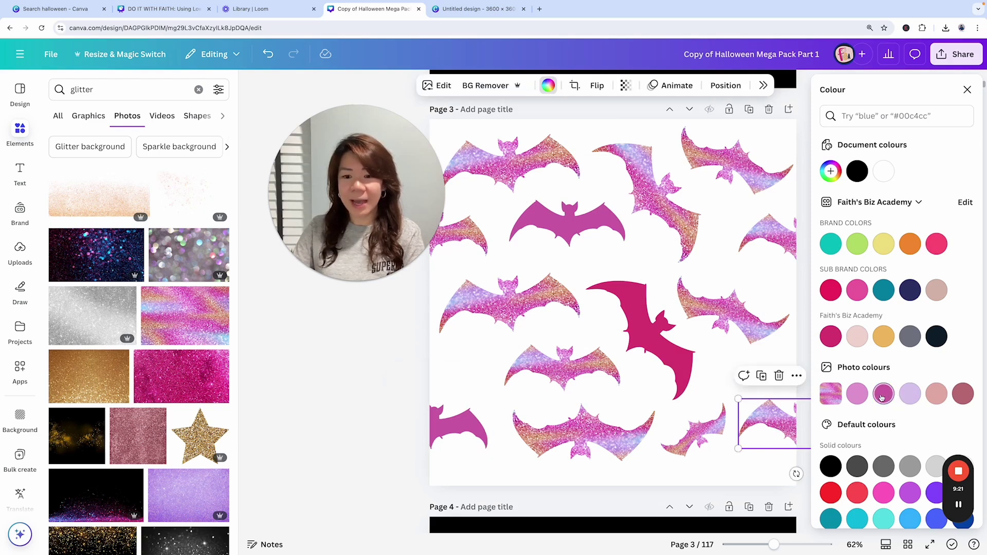
left_click(883, 396)
left_click(780, 243)
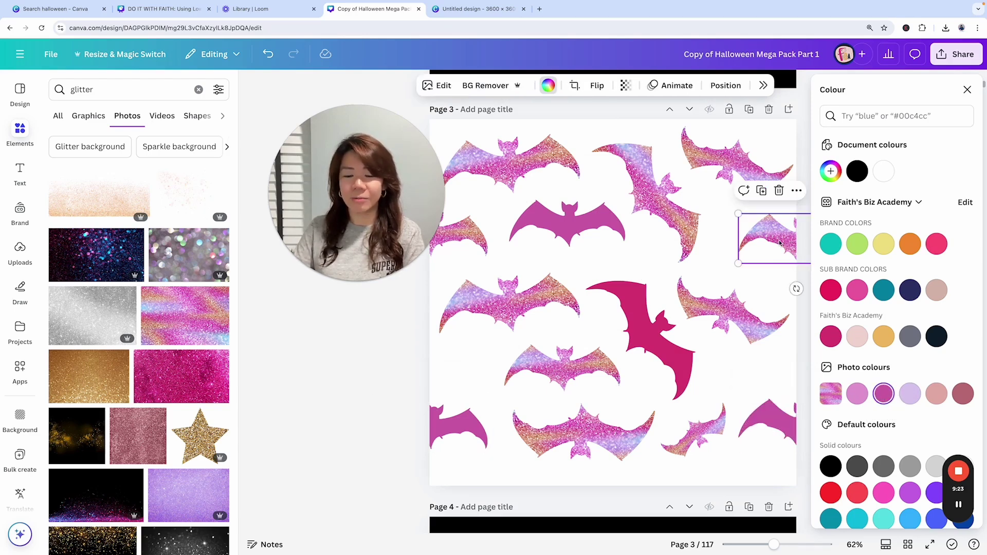
left_click_drag(392, 253, 352, 258)
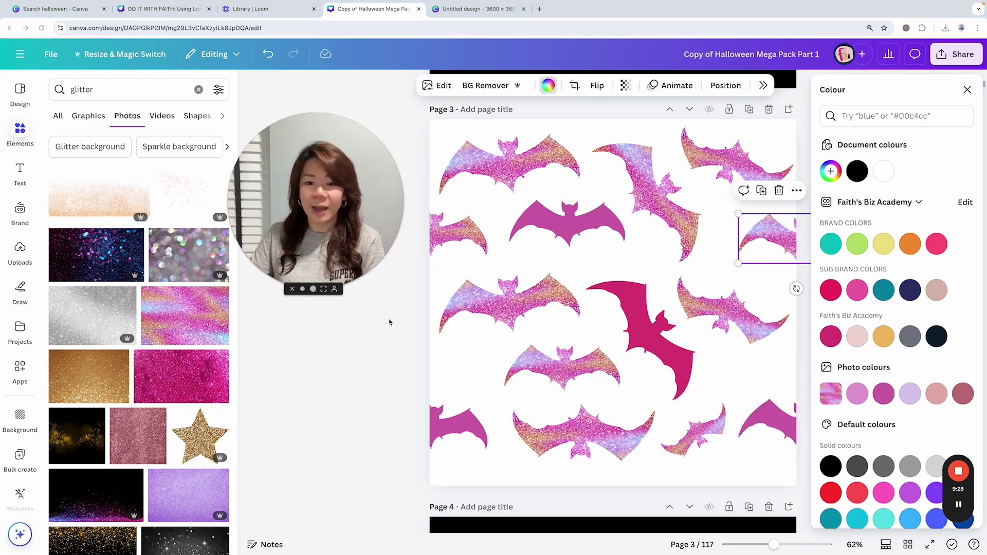
left_click(967, 90)
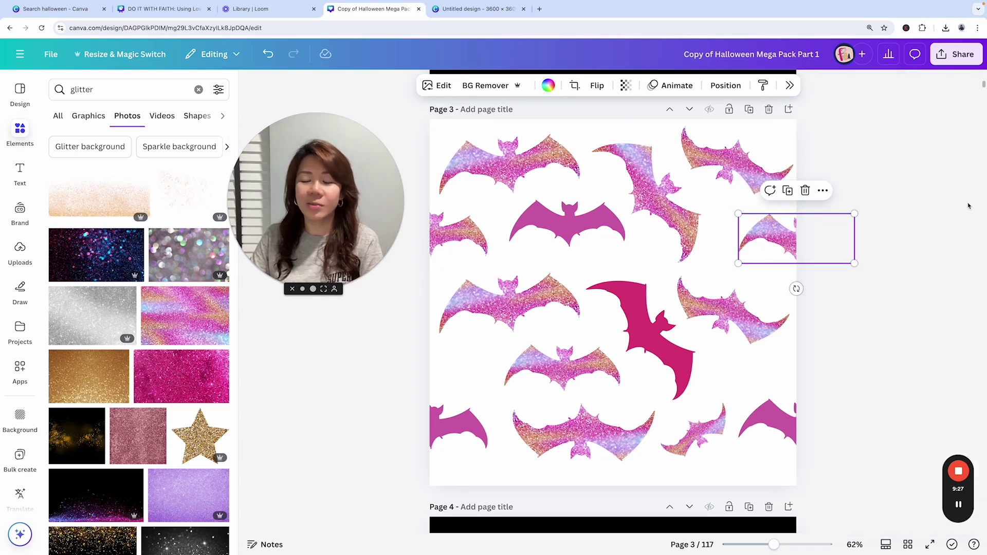
left_click(939, 202)
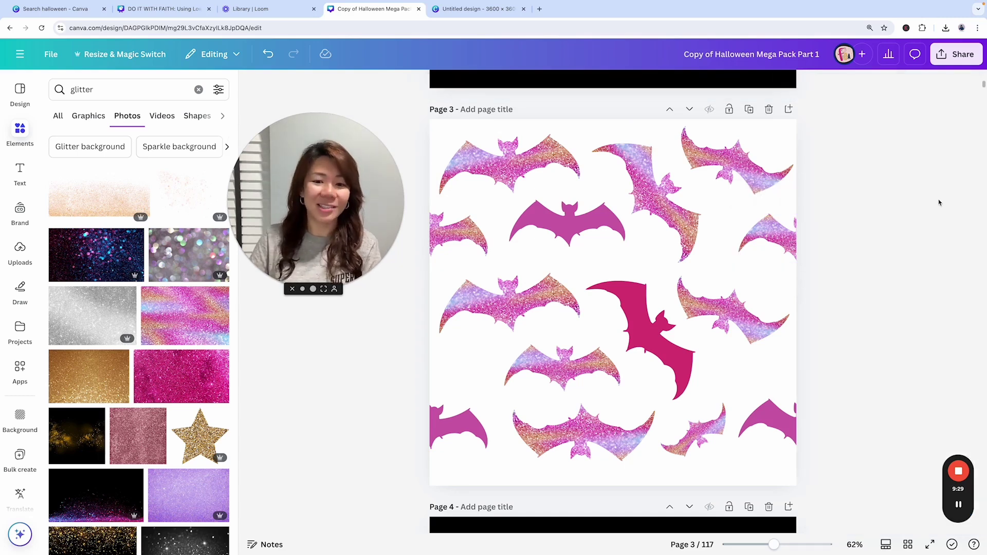